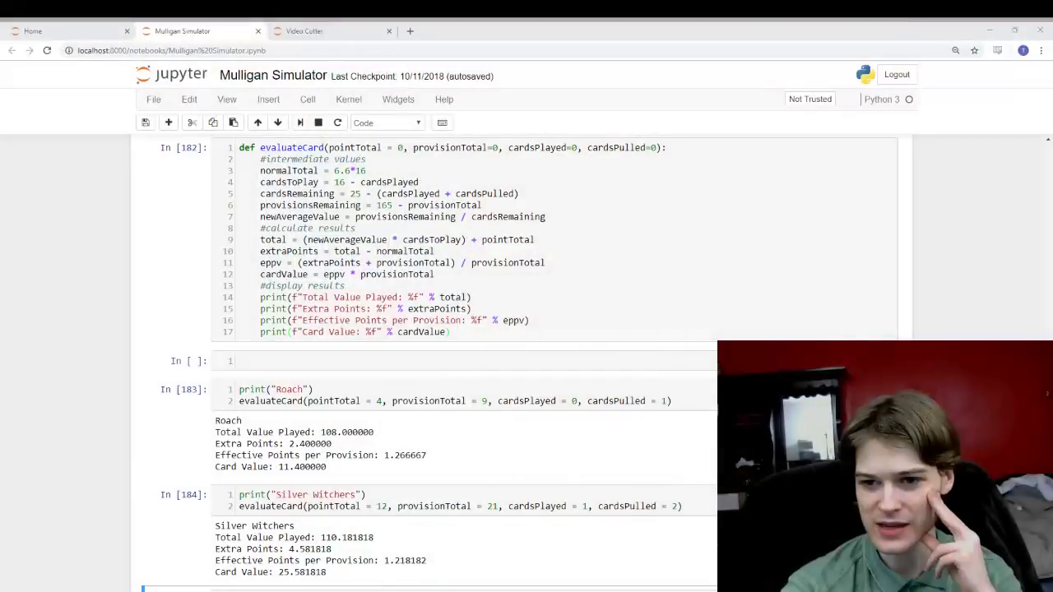
# Step: Review the evaluateCard function's parameters, intermediate values and result formulas
pyautogui.click(360, 355)
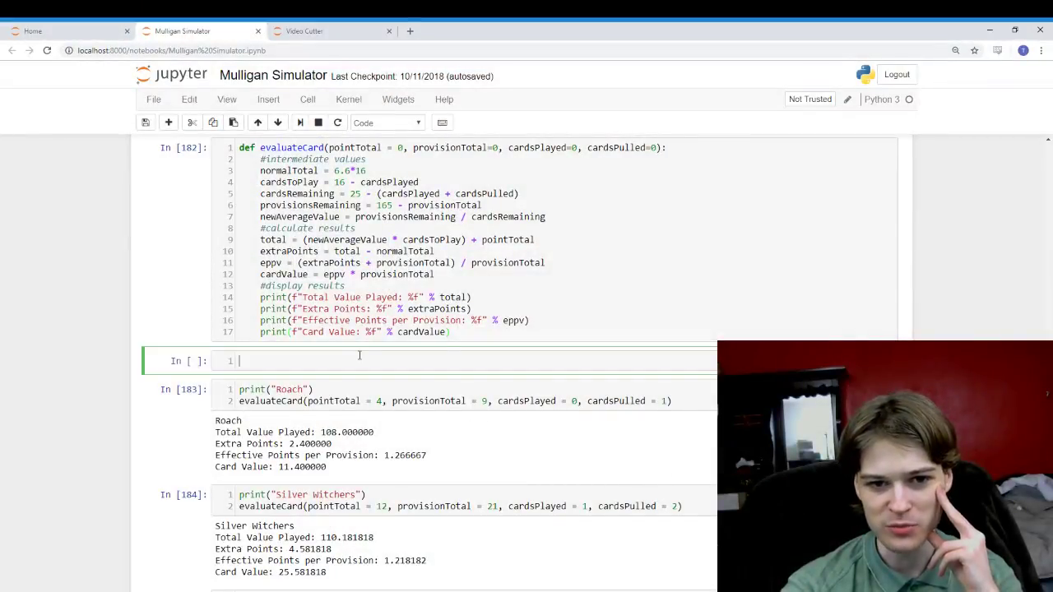
pyautogui.scroll(3, 359, 355)
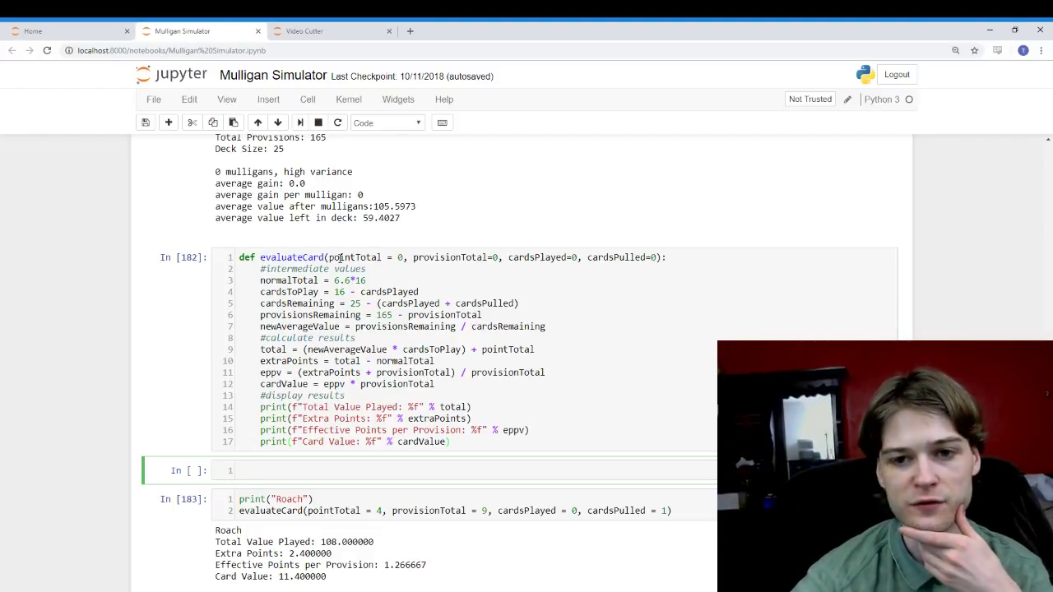
pyautogui.click(403, 258)
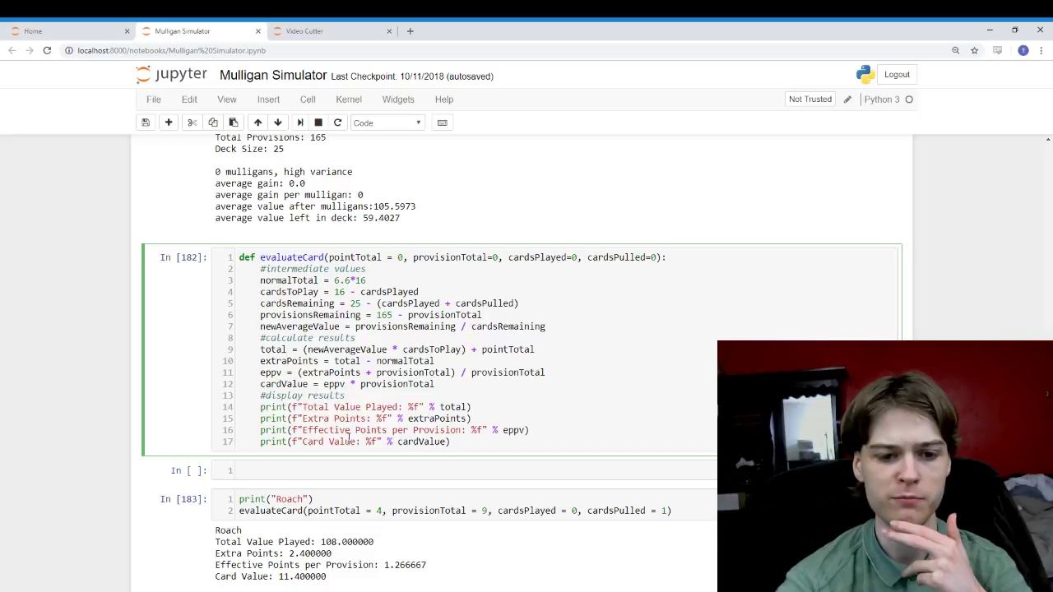
pyautogui.hotkey('alt', 'Tab')
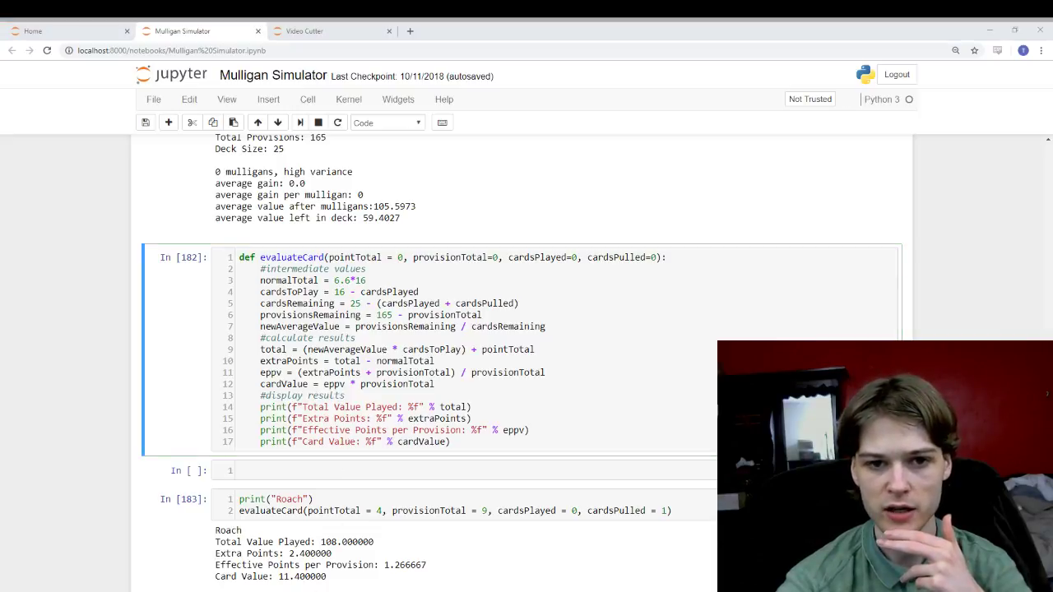
pyautogui.hotkey('alt', 'Tab')
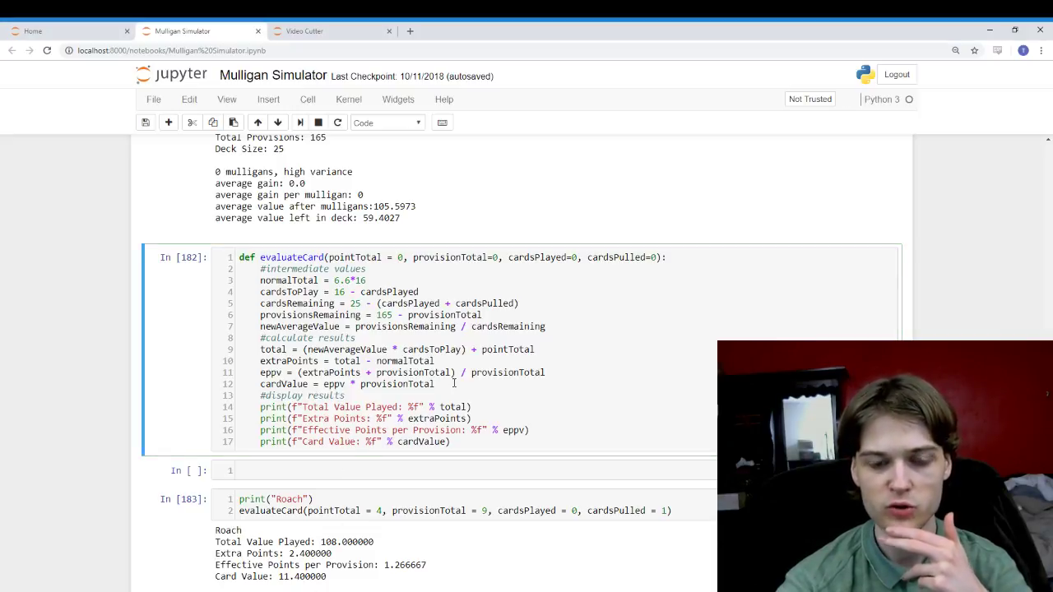
pyautogui.click(354, 279)
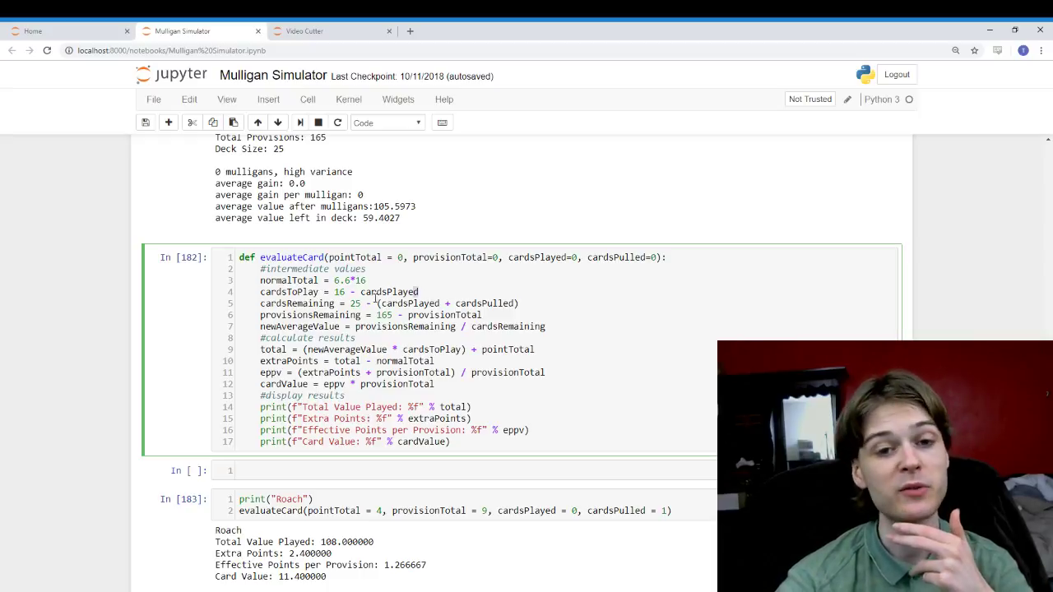
pyautogui.tripleClick(417, 292)
pyautogui.click(423, 292)
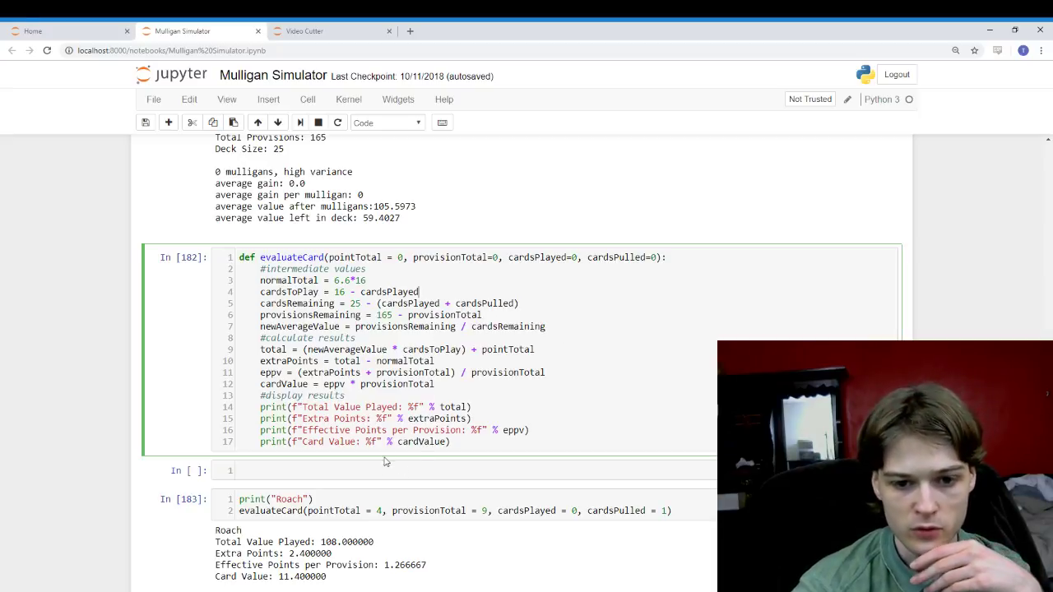
pyautogui.hotkey('alt', 'Tab')
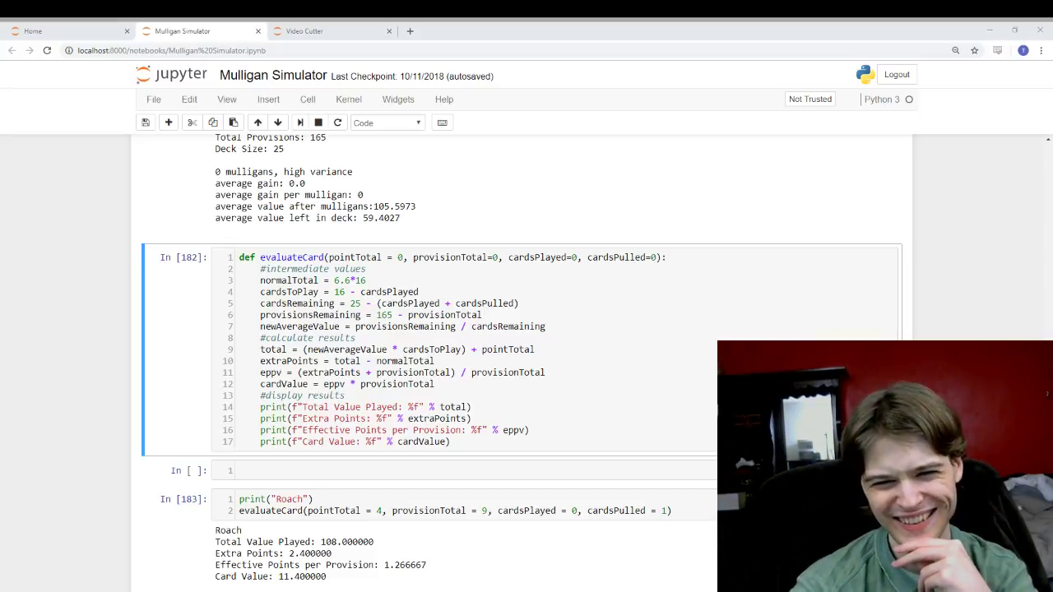
pyautogui.click(320, 349)
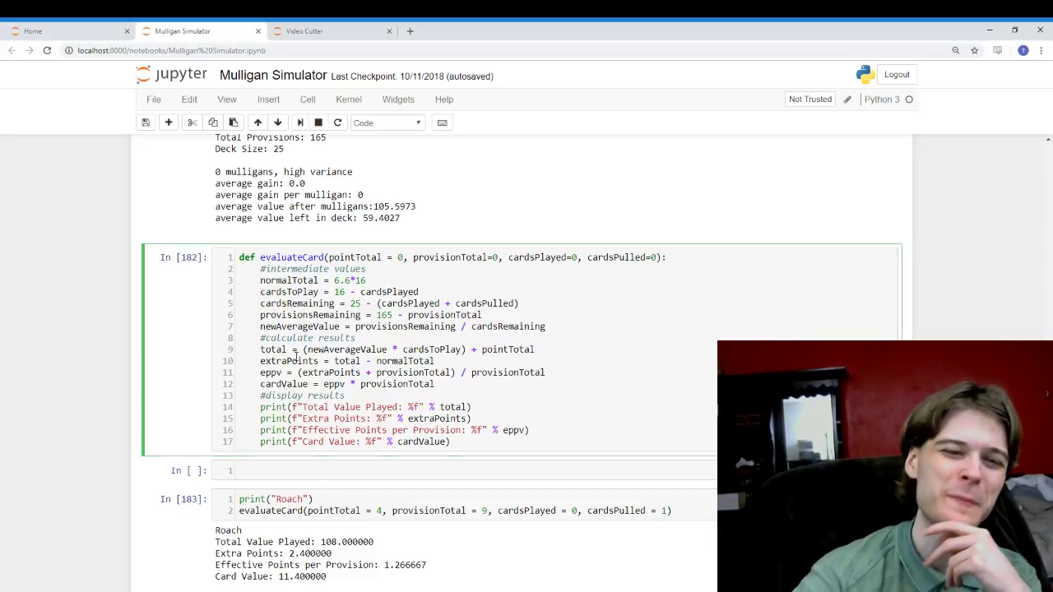
# Step: Calculate 156 / 24 in the empty cell below the evaluateCard function
pyautogui.click(331, 470)
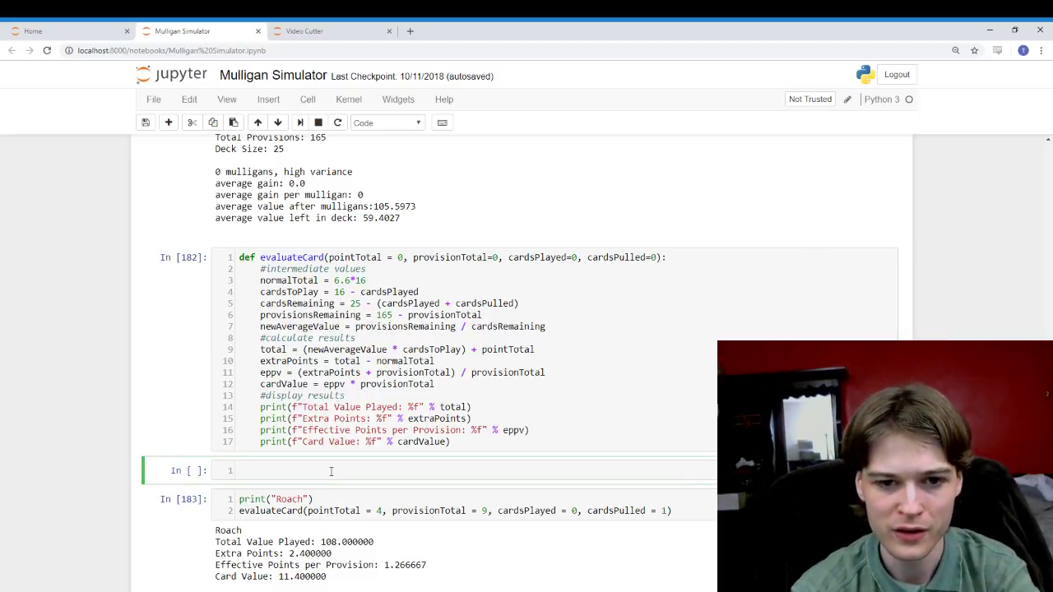
pyautogui.write('1')
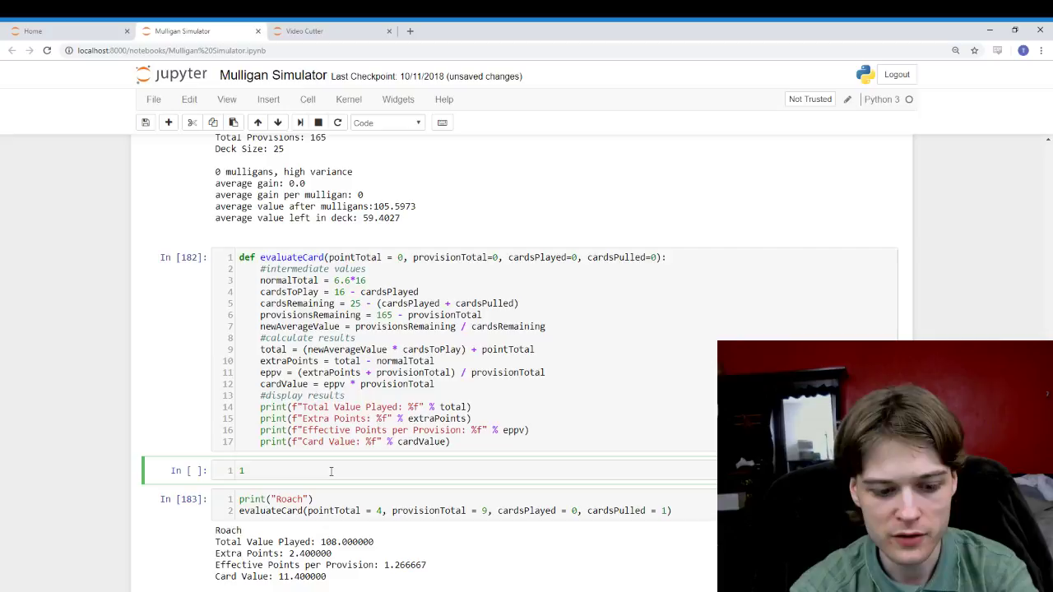
pyautogui.write('56')
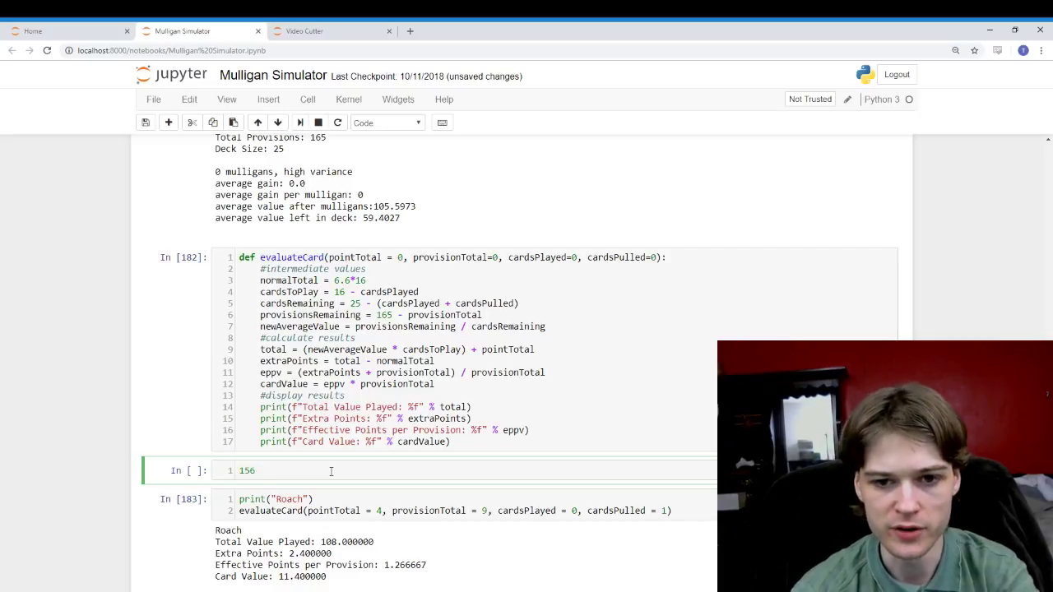
pyautogui.write(' / 24')
pyautogui.hotkey('shift', 'Return')
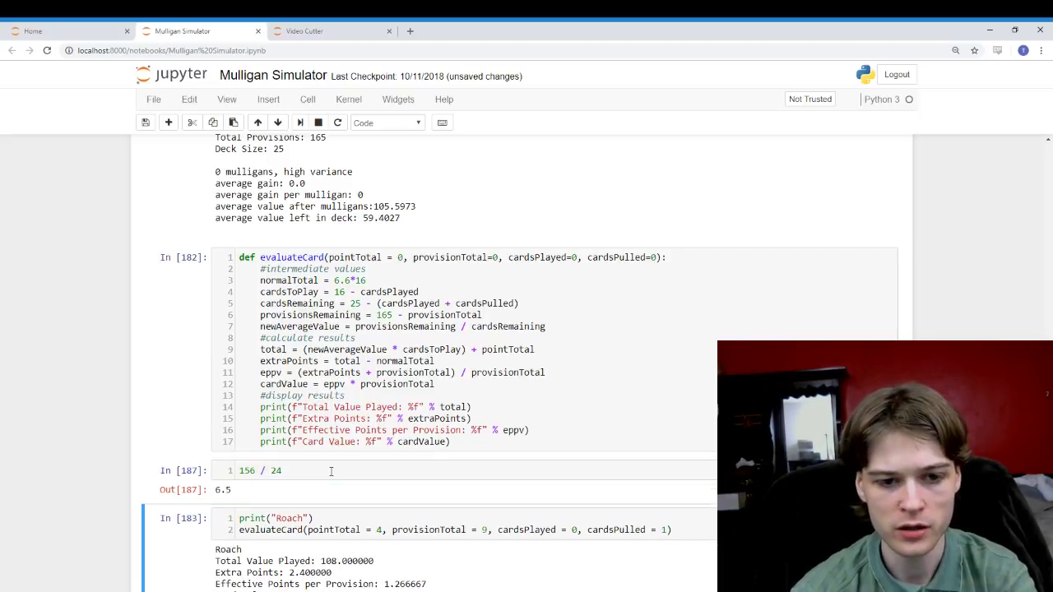
# Step: Replace the scratch cell's expression with 6.5 * 16 and run it
pyautogui.tripleClick(210, 474)
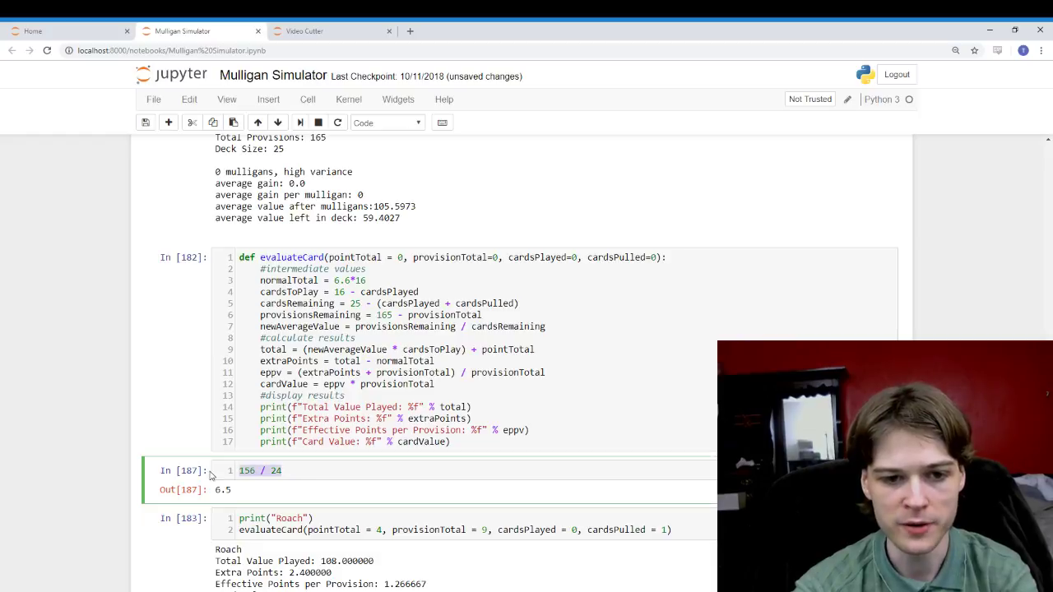
pyautogui.press('BackSpace')
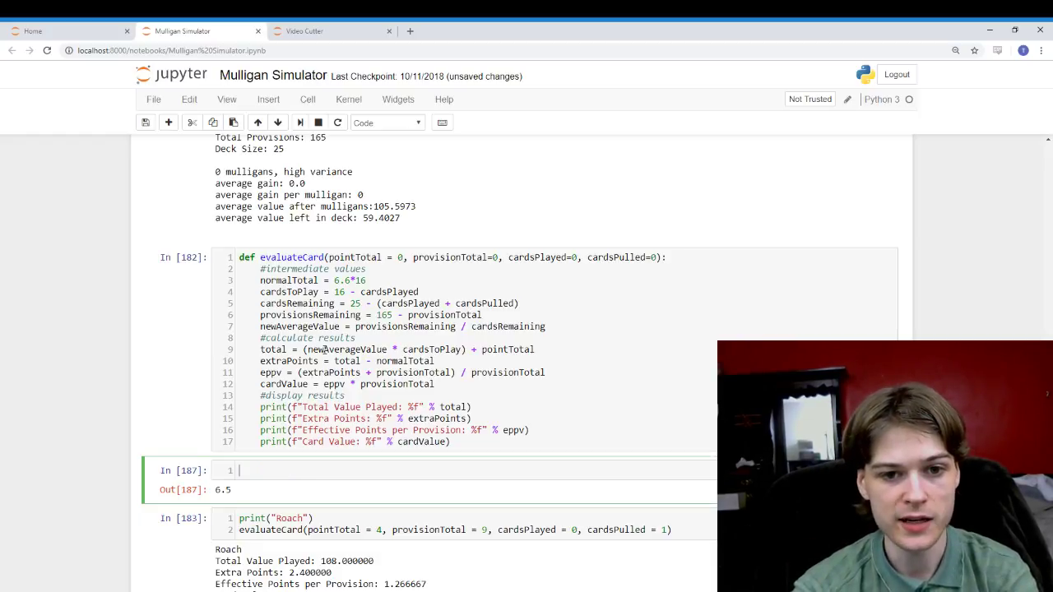
pyautogui.write('6.5')
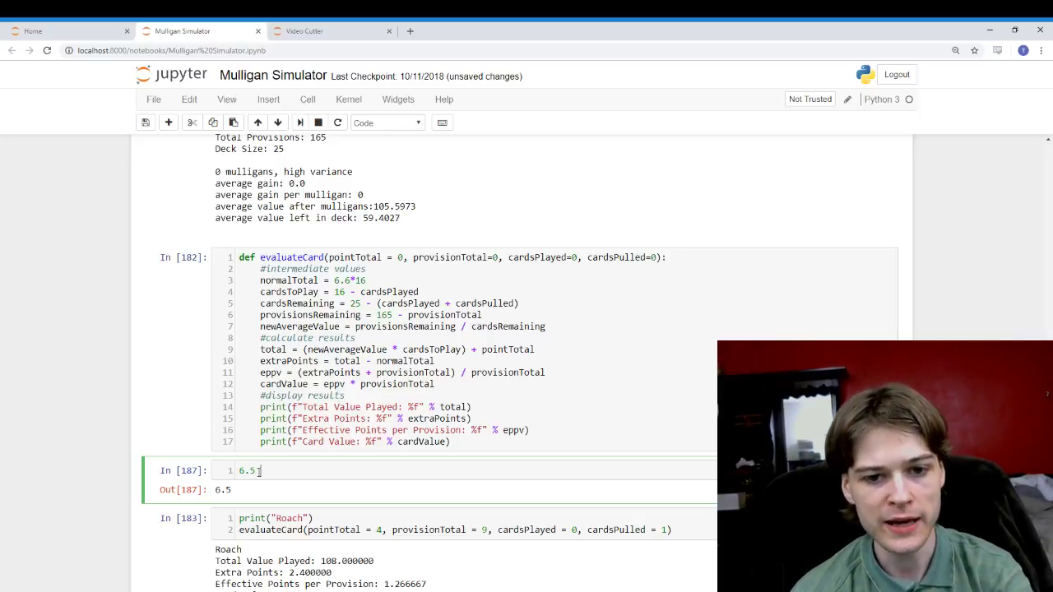
pyautogui.write(' *')
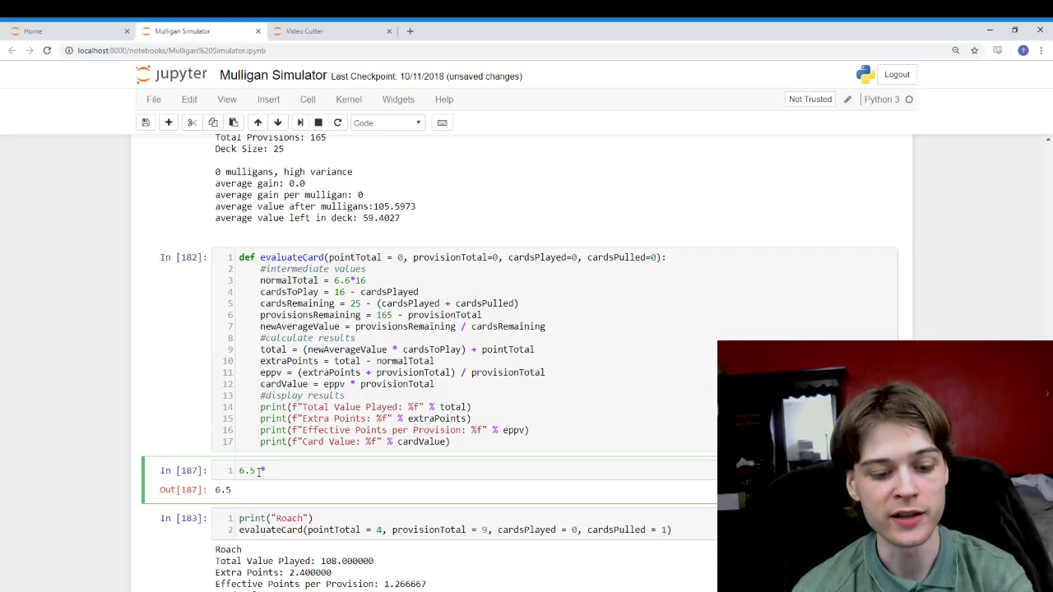
pyautogui.write('16')
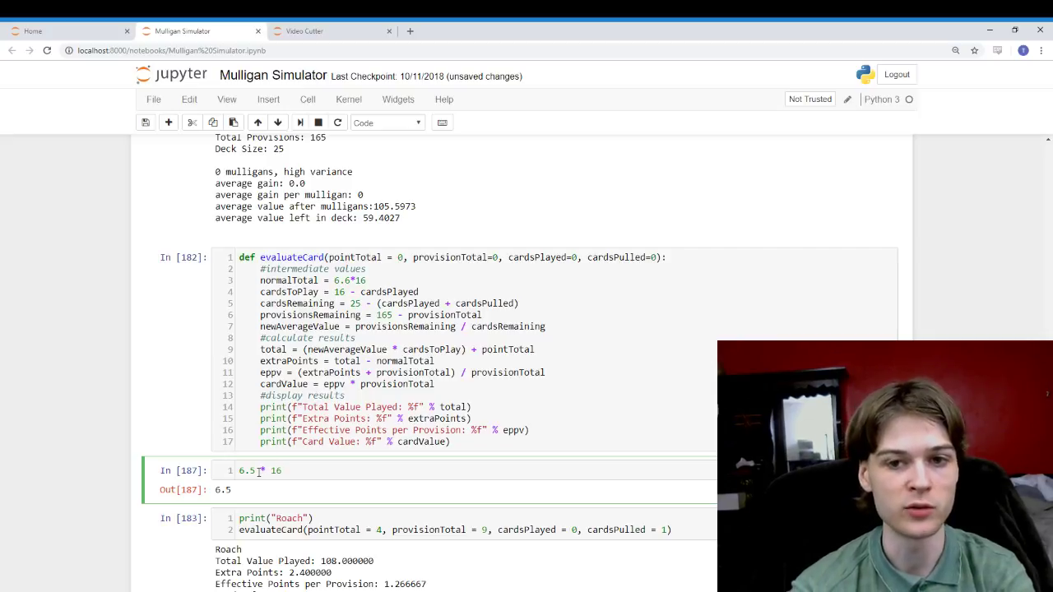
pyautogui.hotkey('shift', 'Return')
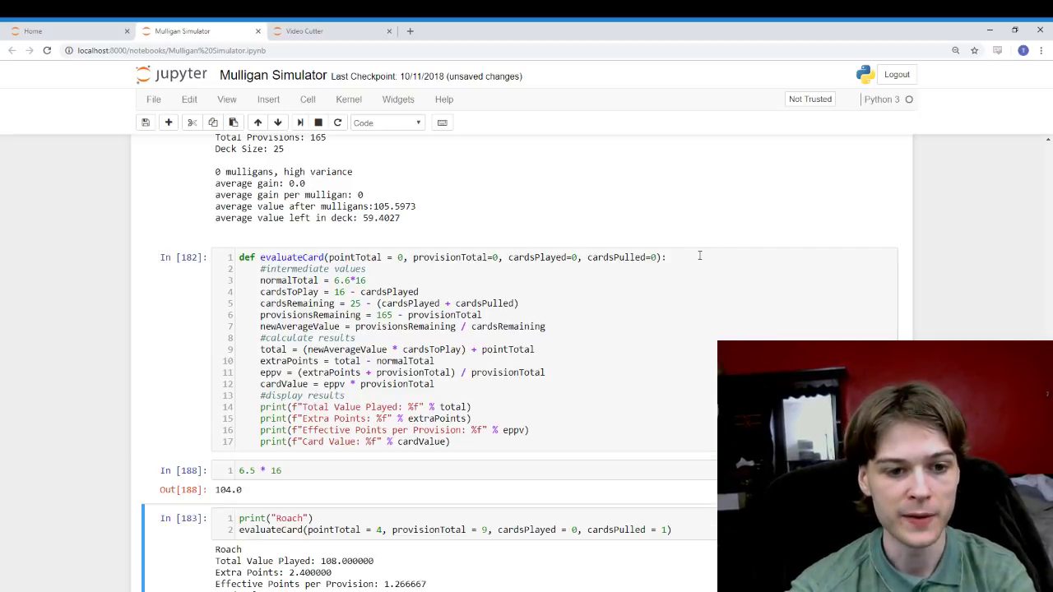
# Step: Add 4 to the end of the scratch cell's expression and run it
pyautogui.click(304, 470)
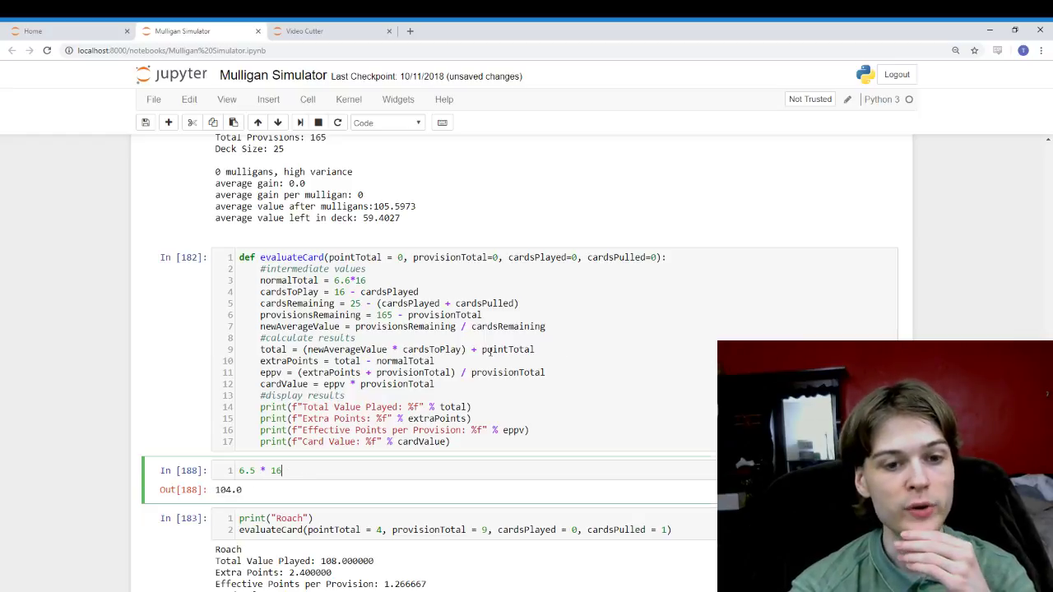
pyautogui.write('+ 4')
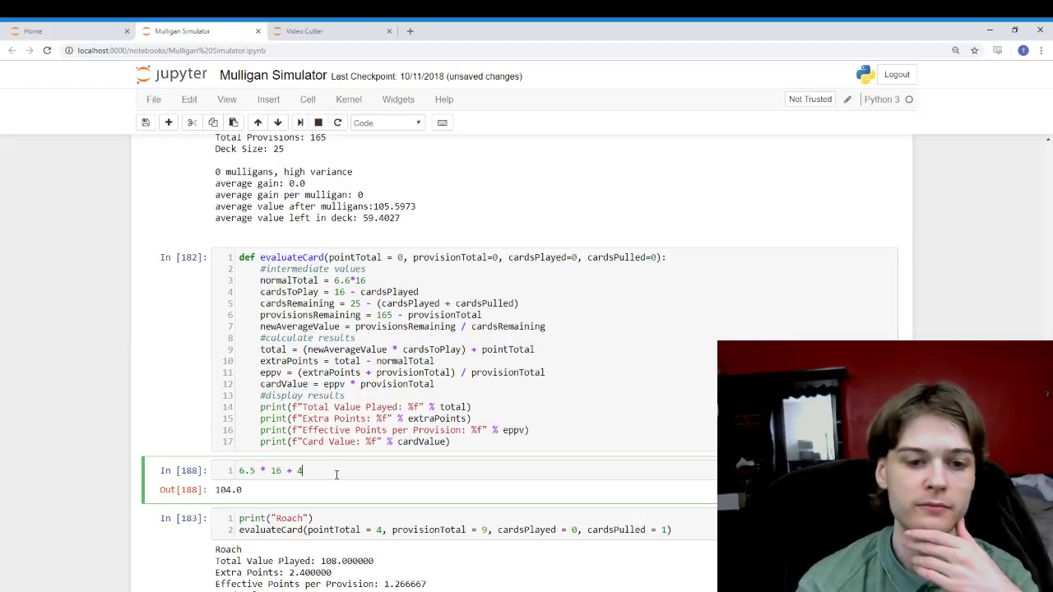
pyautogui.hotkey('shift', 'Return')
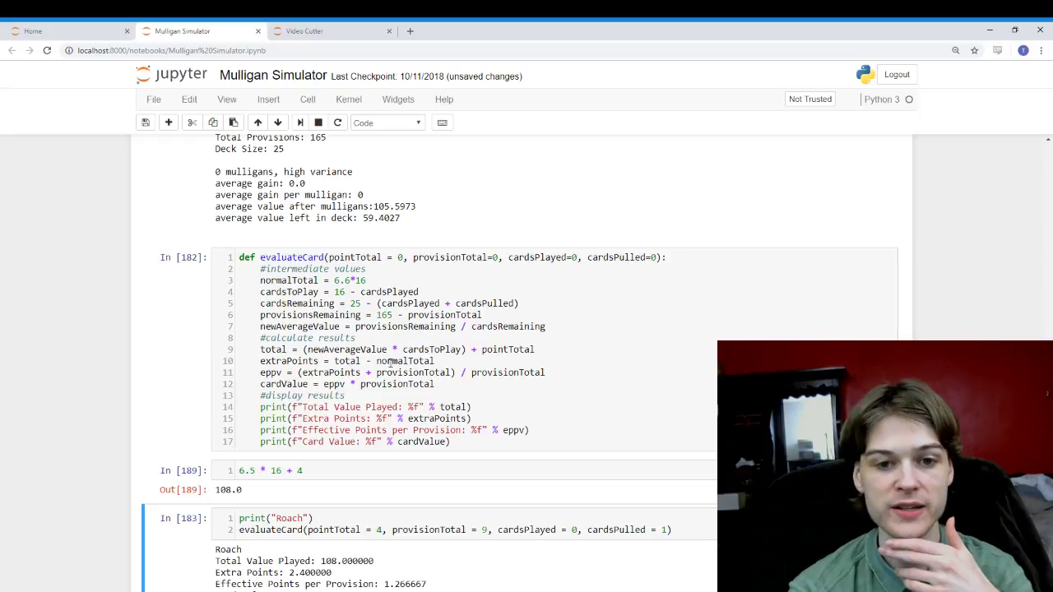
# Step: Change the scratch calculation to 105.6 - (6.5 * 16 + 4) and run it
pyautogui.doubleClick(385, 361)
pyautogui.doubleClick(355, 362)
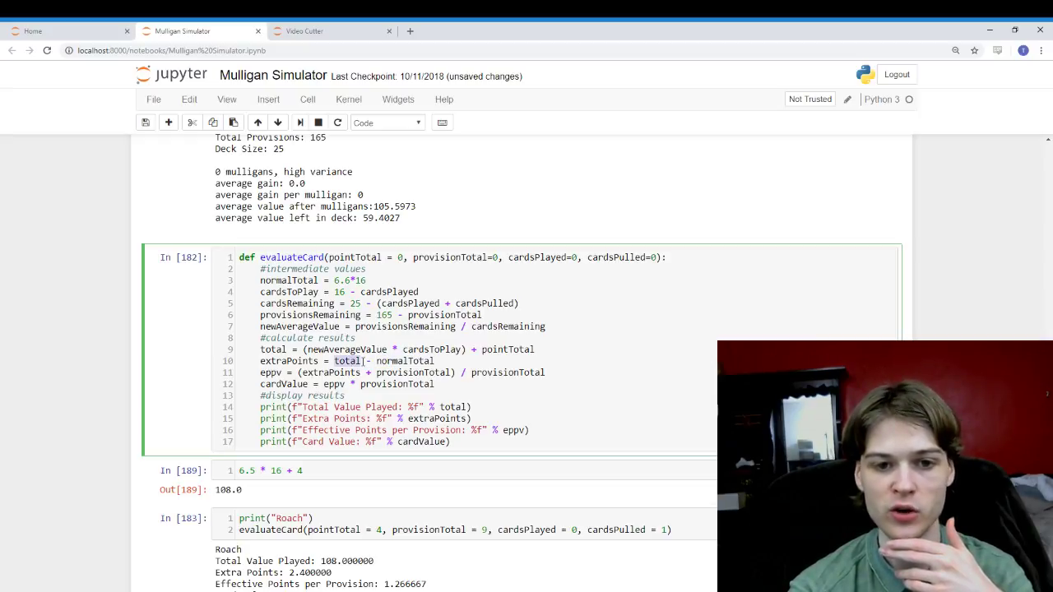
pyautogui.click(243, 470)
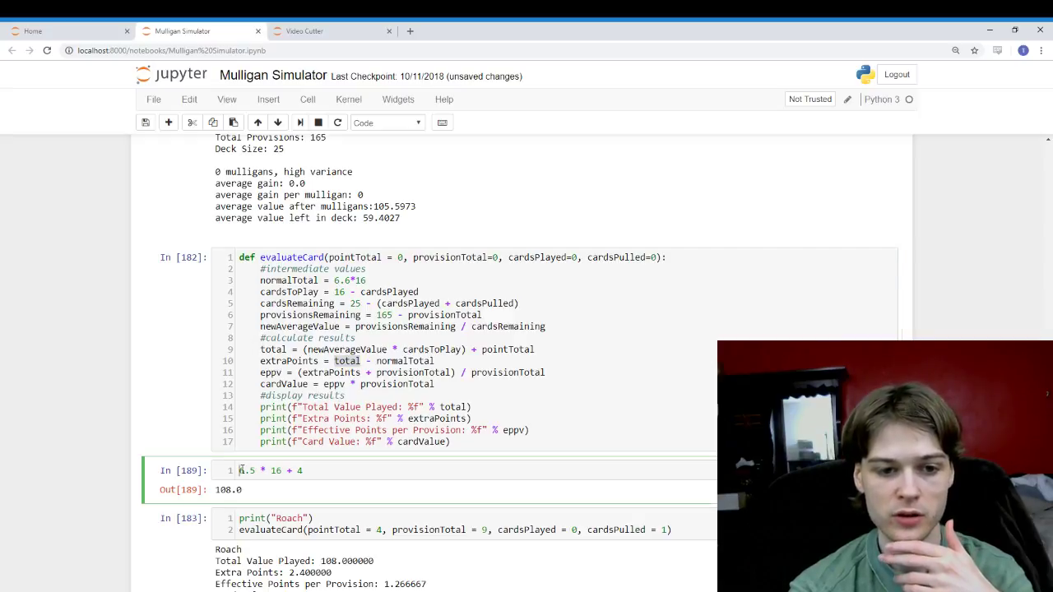
pyautogui.write('105.6 - ')
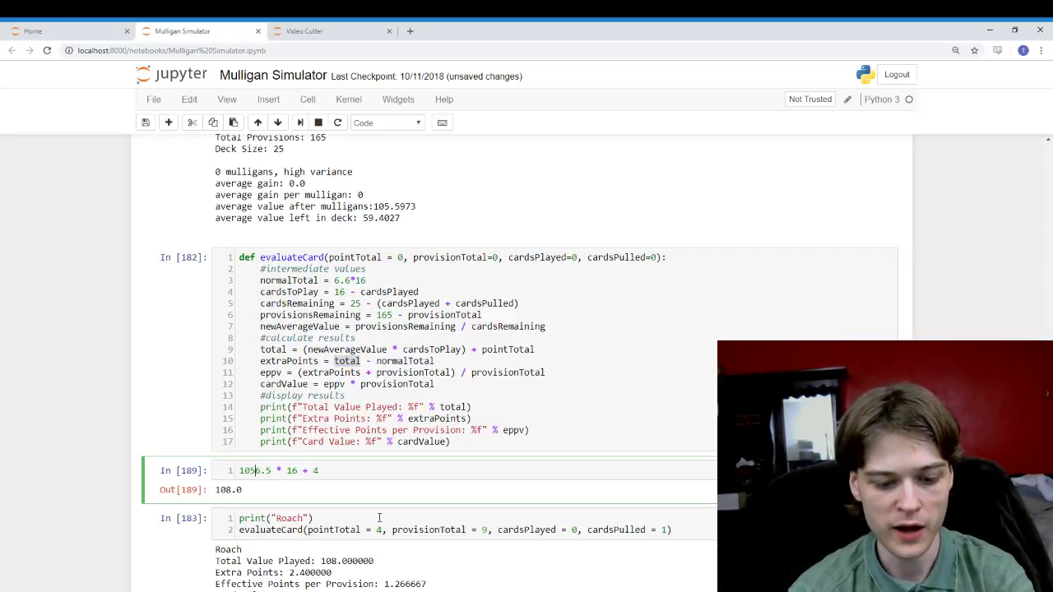
pyautogui.write('(')
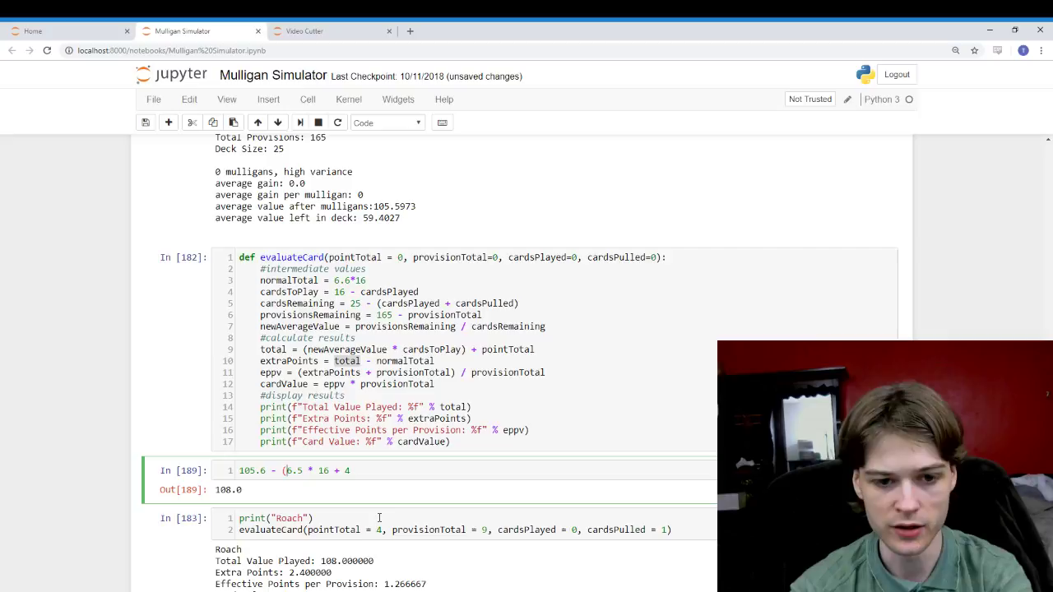
pyautogui.click(412, 466)
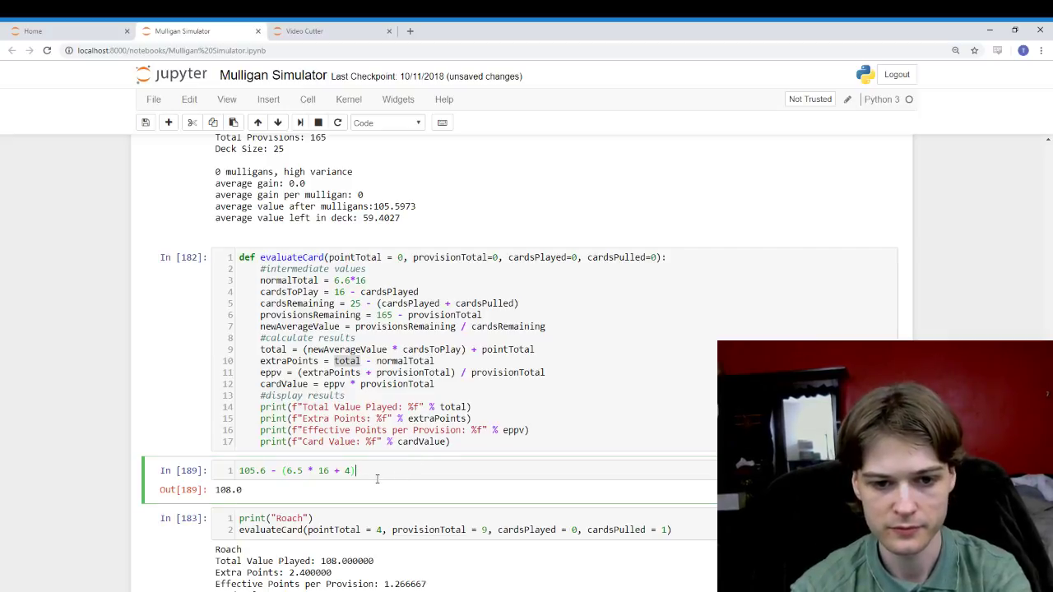
pyautogui.write(')')
pyautogui.hotkey('shift', 'Return')
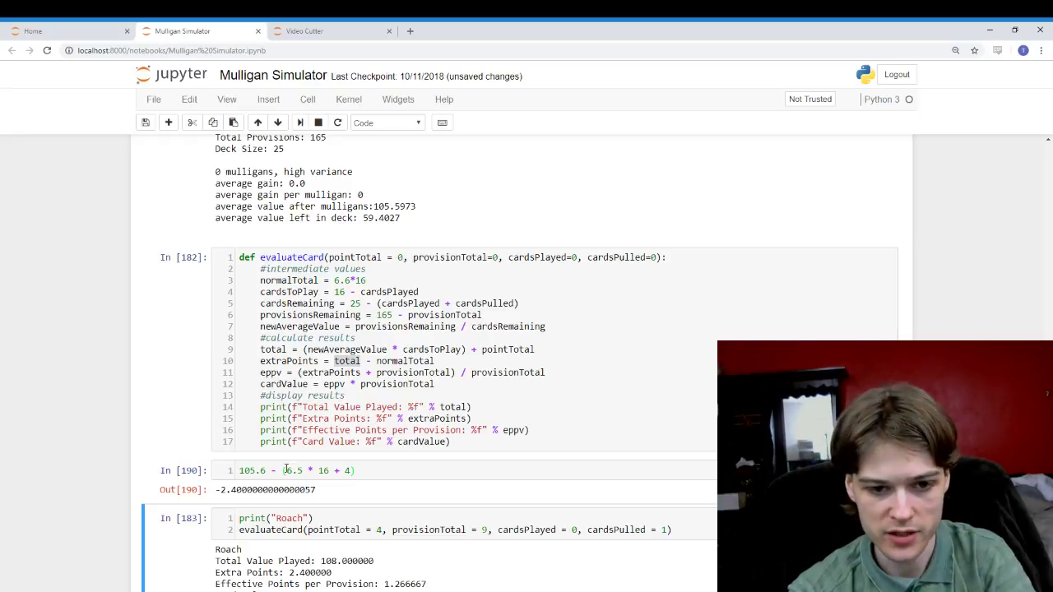
# Step: Reverse the subtraction so the cell reads (6.5 * 16 + 4) - 105.6, and run it
pyautogui.moveTo(281, 472); pyautogui.dragTo(177, 477)
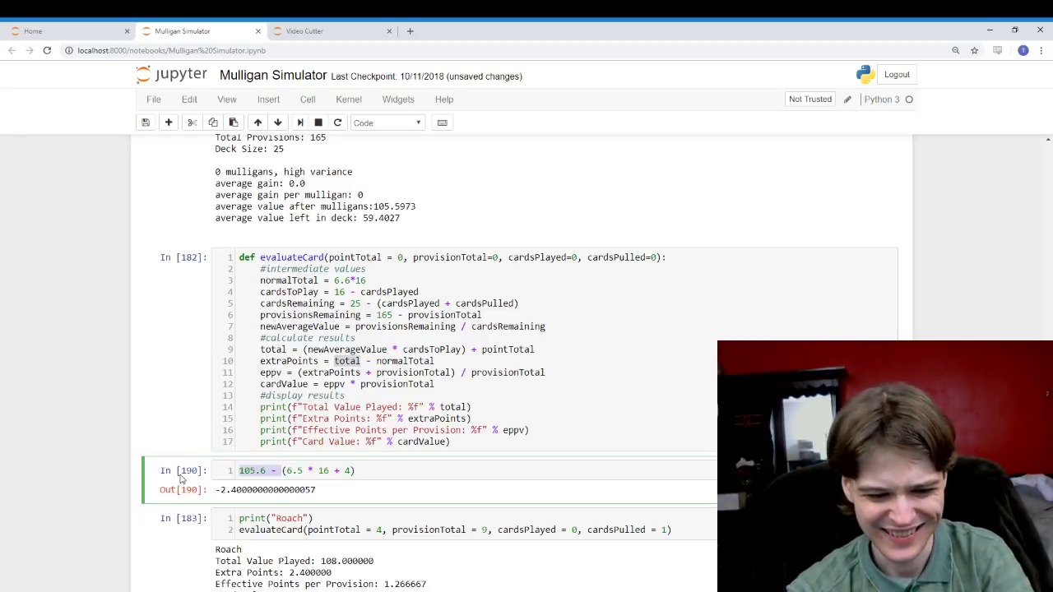
pyautogui.hotkey('ctrl', 'x')
pyautogui.click(356, 471)
pyautogui.write('-')
pyautogui.hotkey('ctrl', 'v')
pyautogui.press('BackSpace')
pyautogui.press('BackSpace')
pyautogui.press('BackSpace')
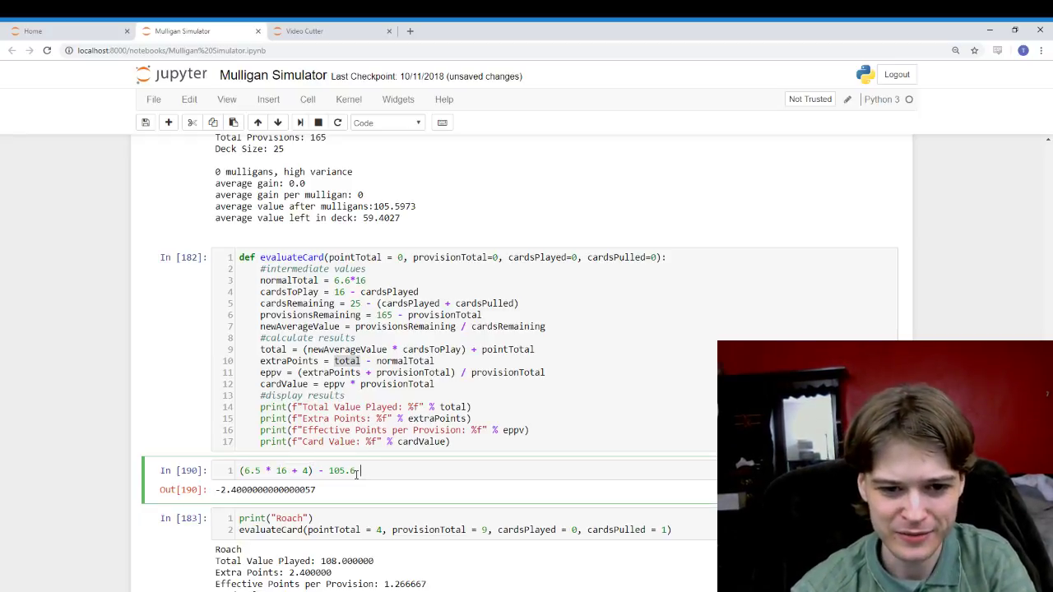
pyautogui.hotkey('shift', 'Return')
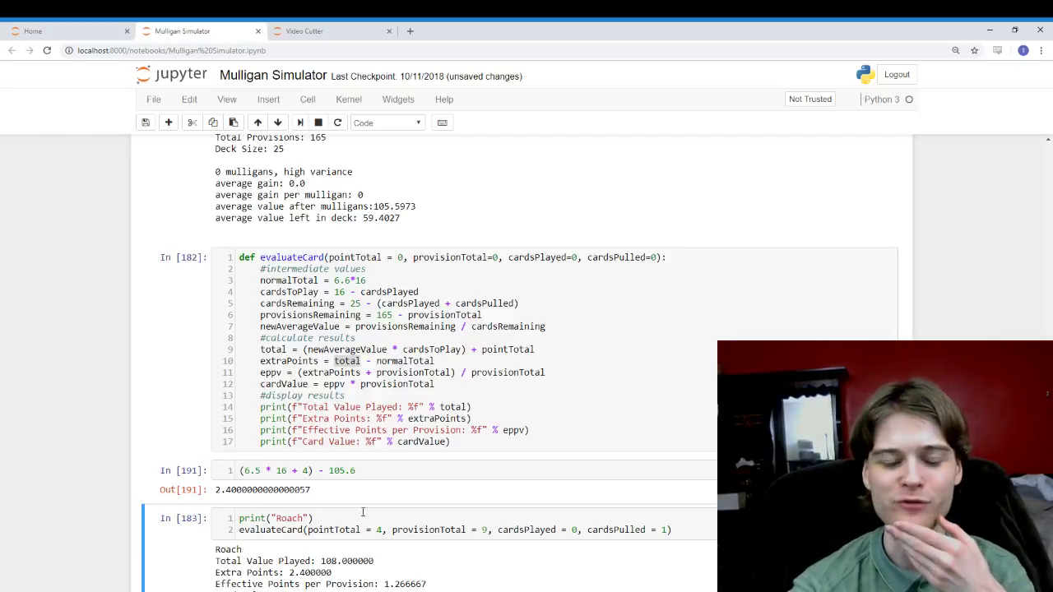
# Step: Clear the previous expression from the scratch cell below the evaluateCard function
pyautogui.doubleClick(272, 373)
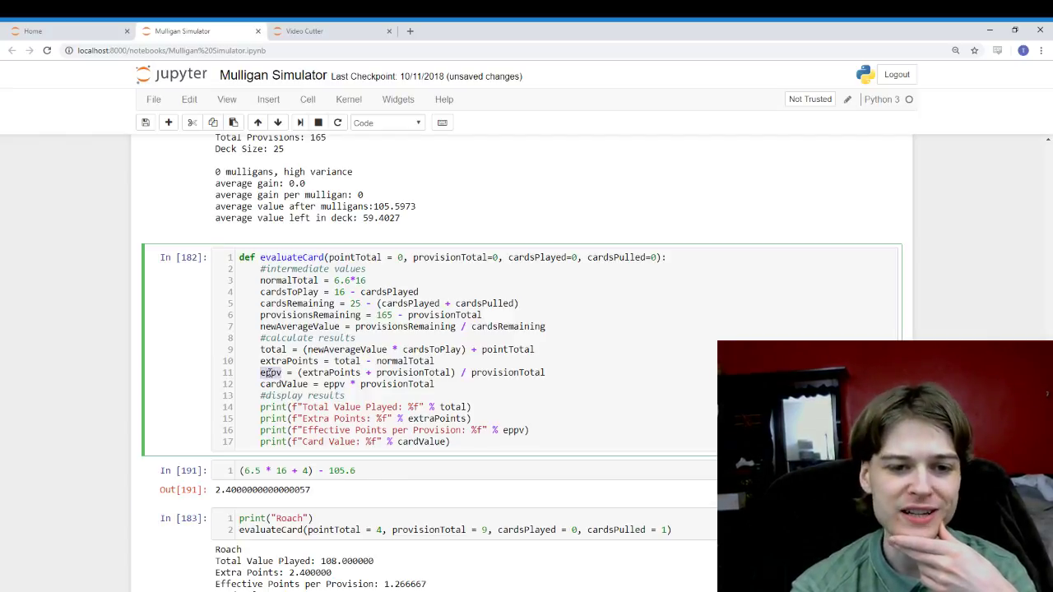
pyautogui.click(311, 373)
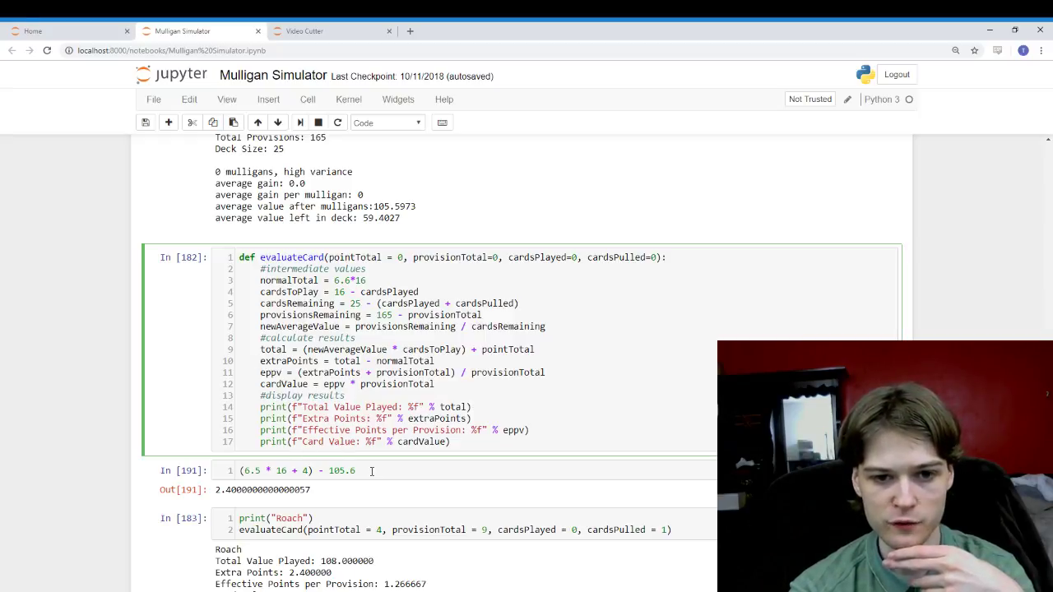
pyautogui.moveTo(372, 471); pyautogui.dragTo(168, 469)
pyautogui.write('4 ')
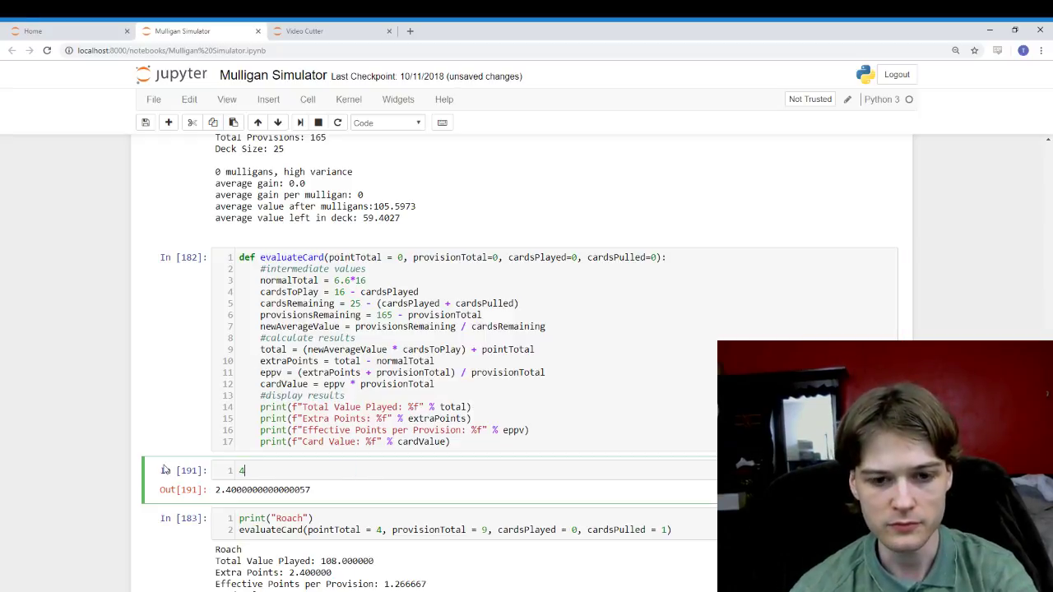
pyautogui.write('+ ')
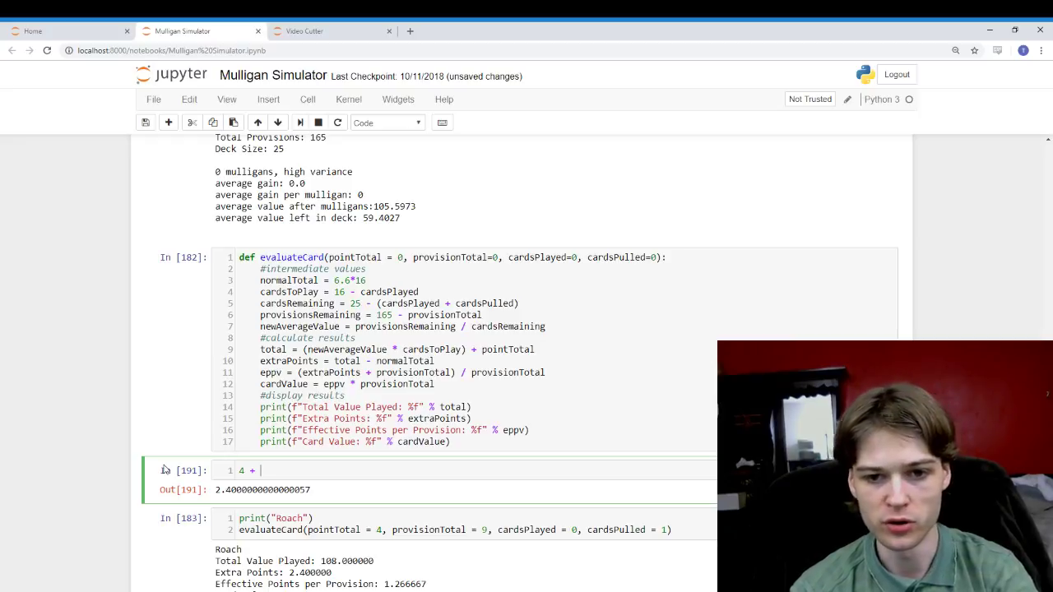
pyautogui.write('9')
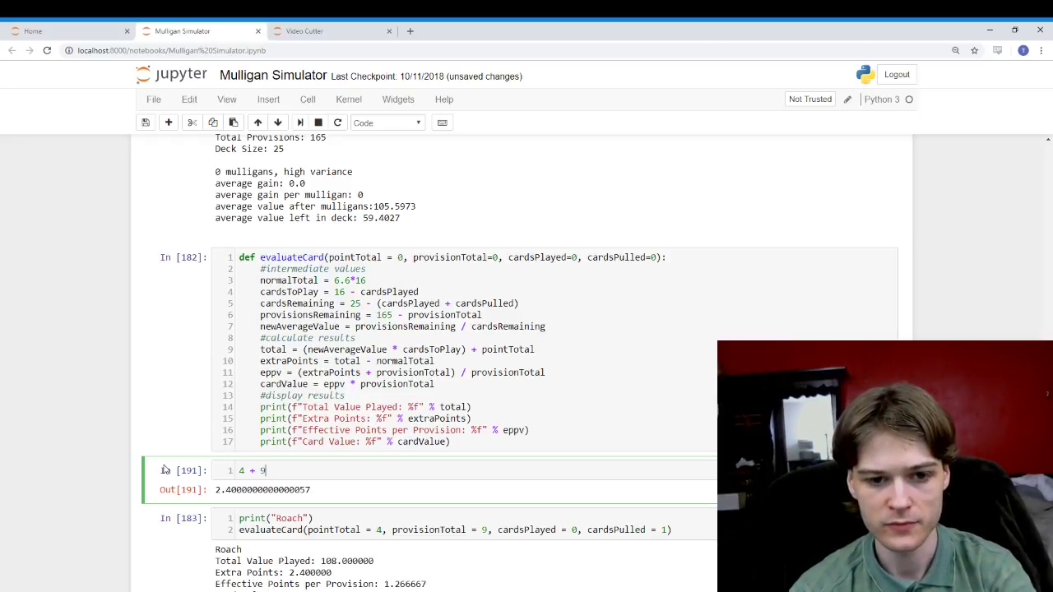
pyautogui.press('BackSpace')
pyautogui.press('BackSpace')
pyautogui.press('BackSpace')
pyautogui.press('BackSpace')
pyautogui.press('BackSpace')
# Step: Enter 2.4 + 9 / 9 in the scratch cell and run it
pyautogui.write('2.4')
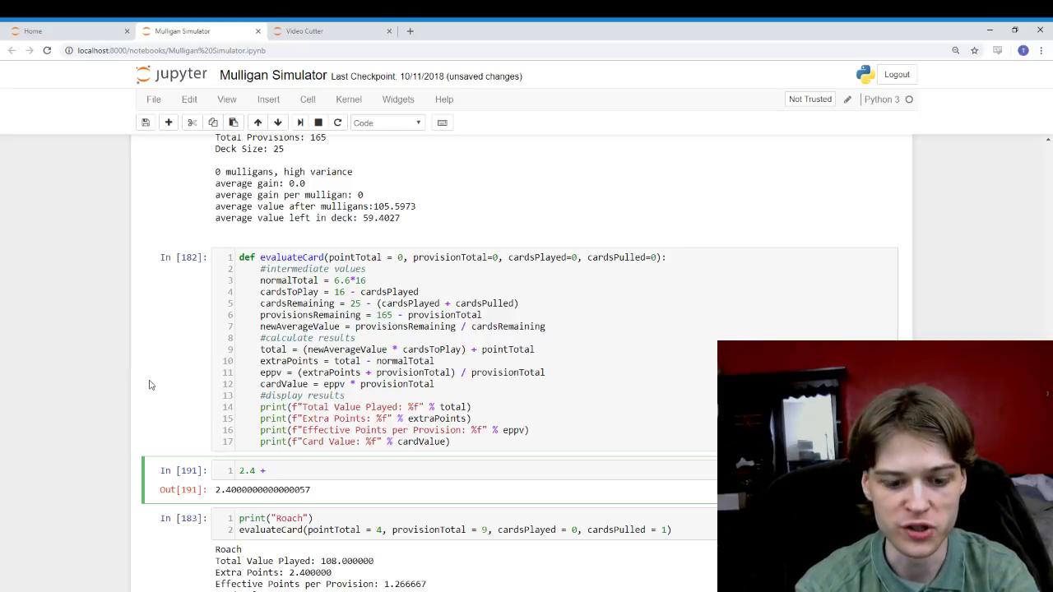
pyautogui.write('9 /')
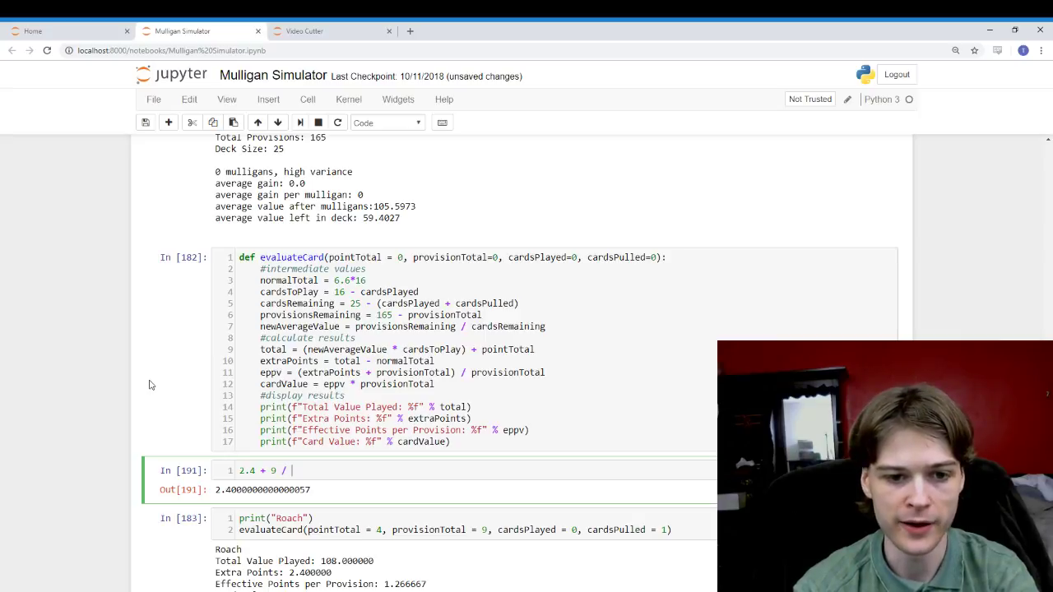
pyautogui.write(' 9')
pyautogui.hotkey('shift', 'Return')
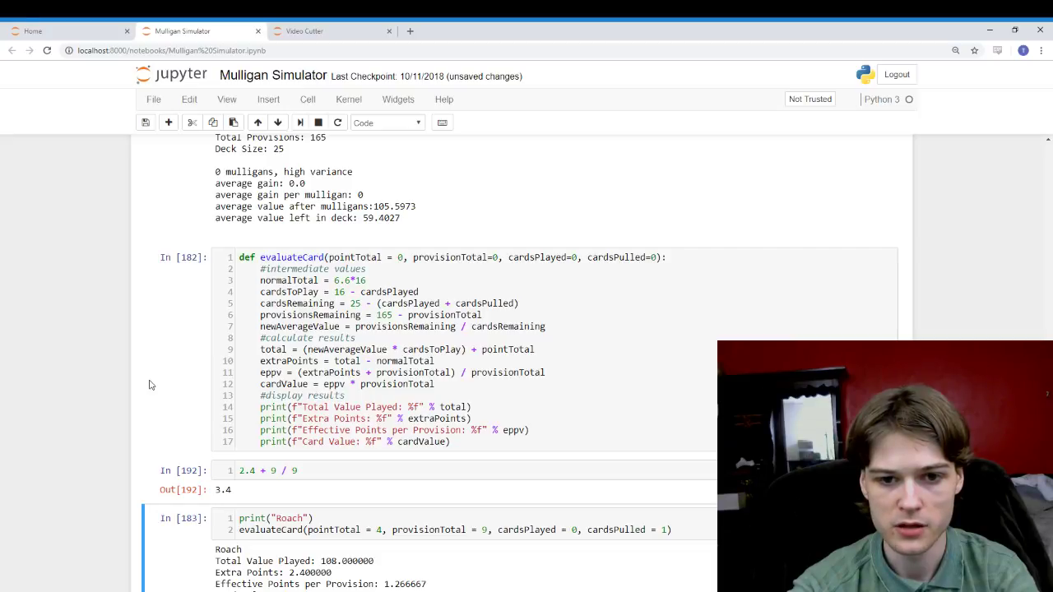
# Step: Parenthesize the sum so the scratch cell reads (2.4 + 9) / 9, and run it
pyautogui.click(274, 471)
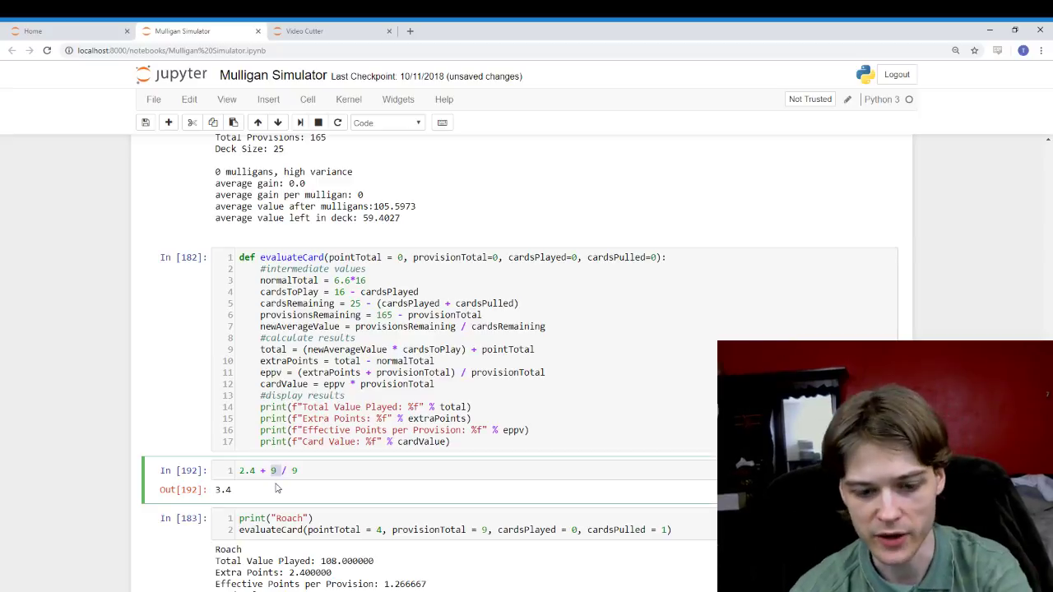
pyautogui.write(')')
pyautogui.press('Home')
pyautogui.write('(')
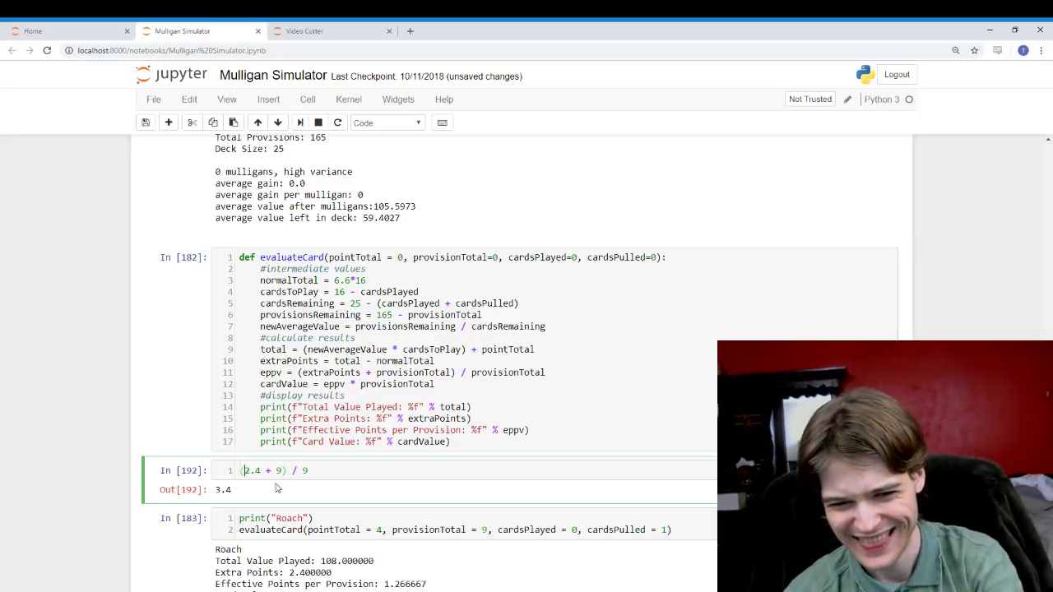
pyautogui.hotkey('shift', 'Return')
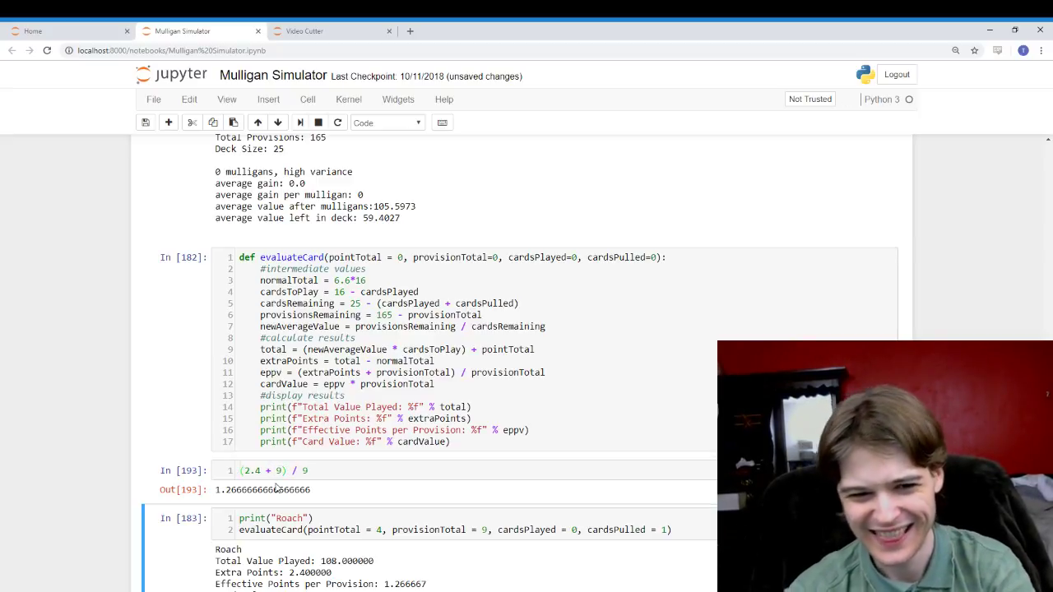
# Step: Extend the scratch expression to ((2.4 + 9) / 9) * provisionTotal, following the eppv and cardValue lines, and run it
pyautogui.click(336, 470)
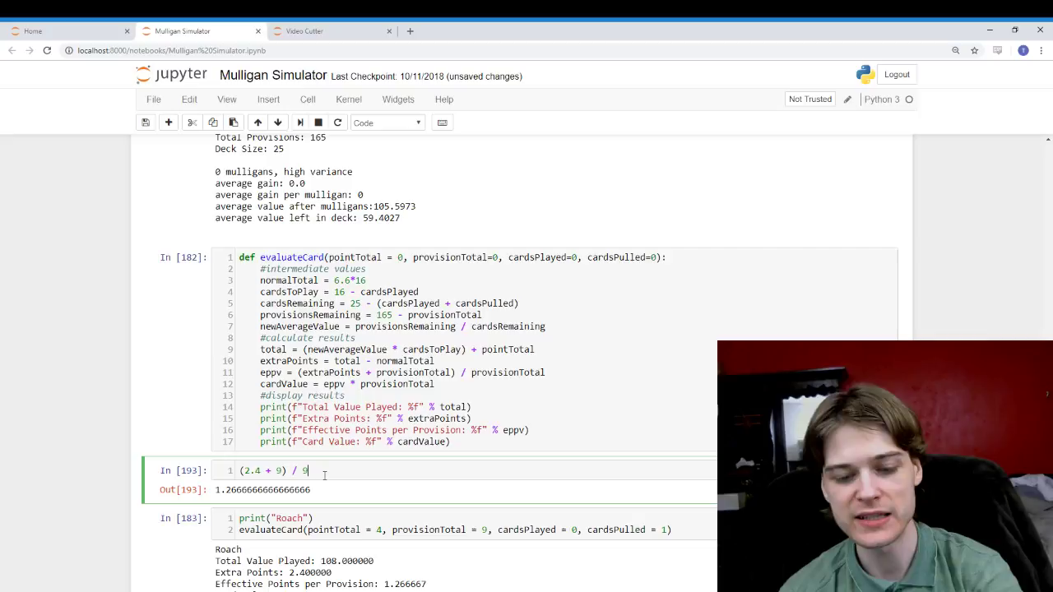
pyautogui.write(')')
pyautogui.press('Home')
pyautogui.write('(')
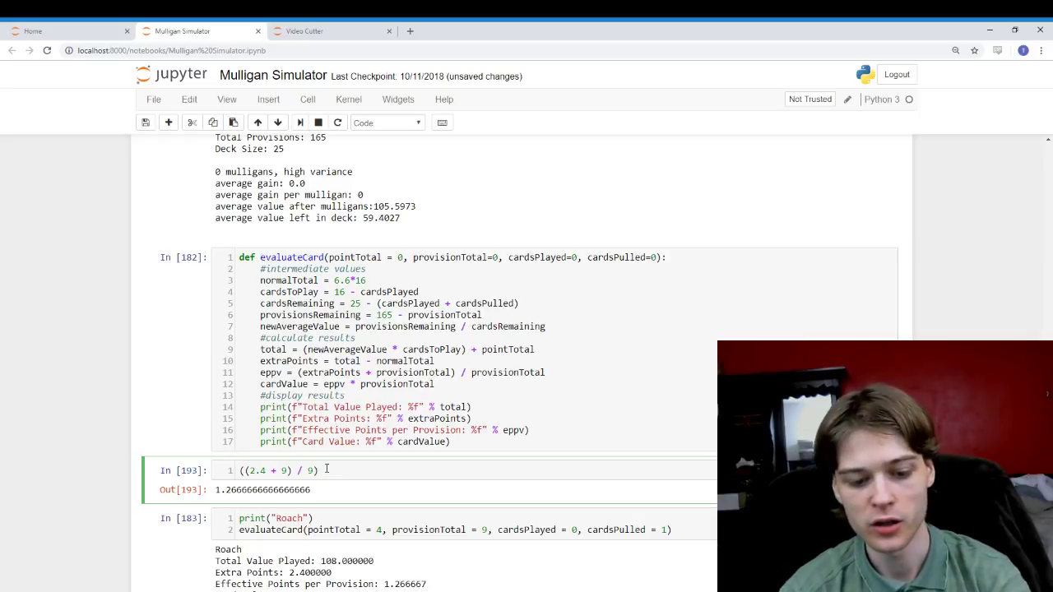
pyautogui.write('* provisionTotal')
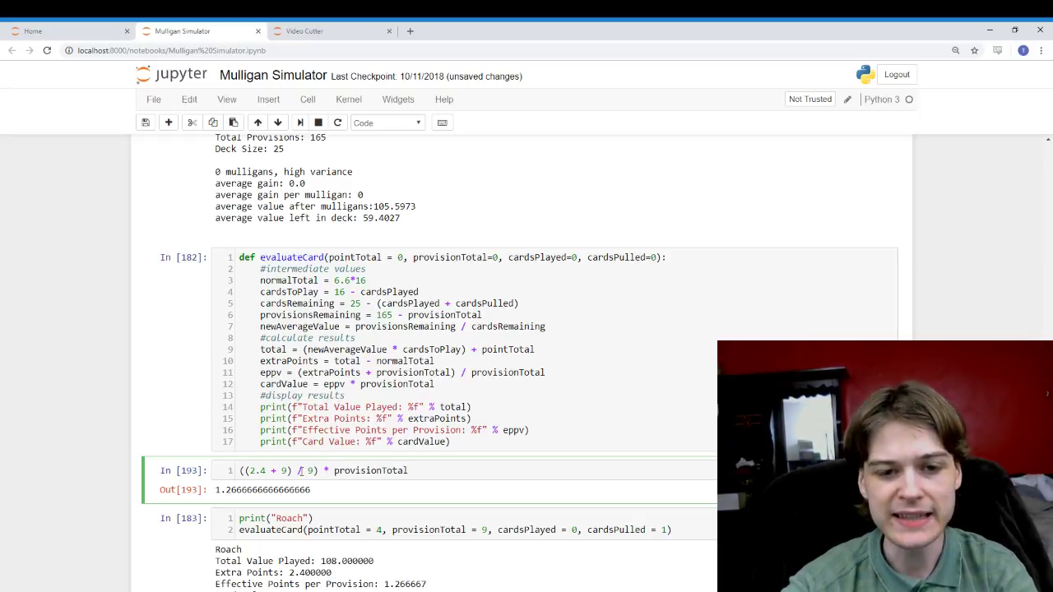
pyautogui.click(265, 372)
pyautogui.moveTo(261, 372); pyautogui.dragTo(553, 373)
pyautogui.click(559, 373)
pyautogui.moveTo(440, 380); pyautogui.dragTo(260, 384)
pyautogui.click(426, 466)
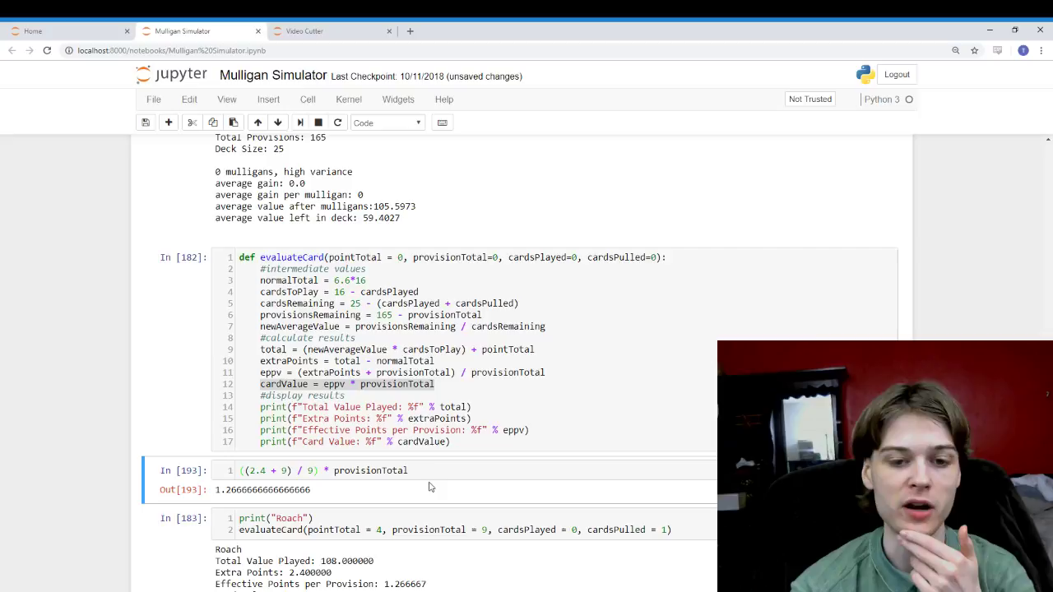
pyautogui.hotkey('shift', 'Return')
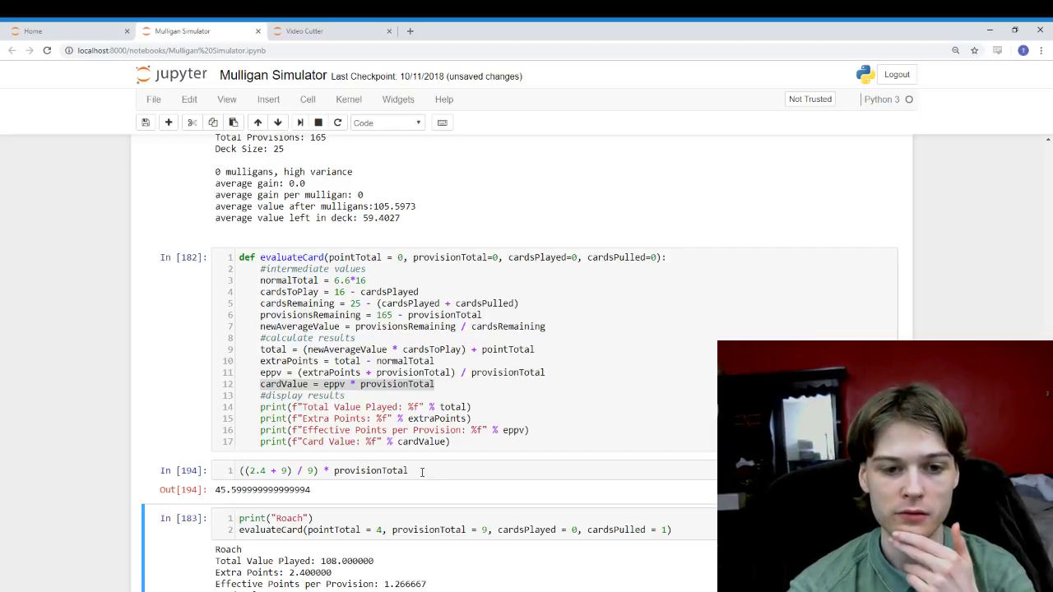
# Step: Replace provisionTotal in the scratch expression with 9, run the cell and check its output
pyautogui.click(421, 471)
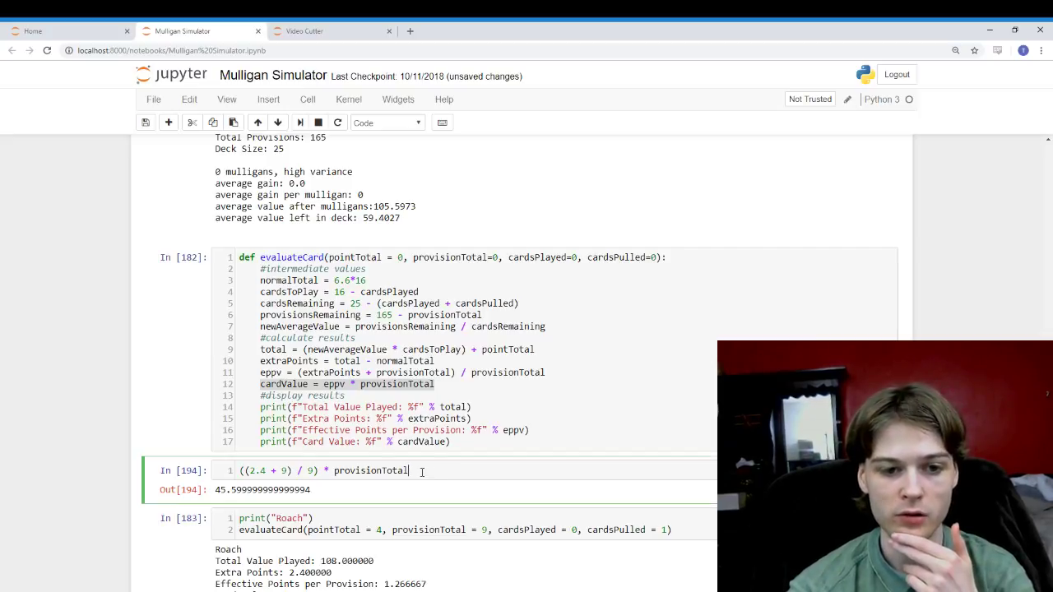
pyautogui.doubleClick(388, 471)
pyautogui.write('9')
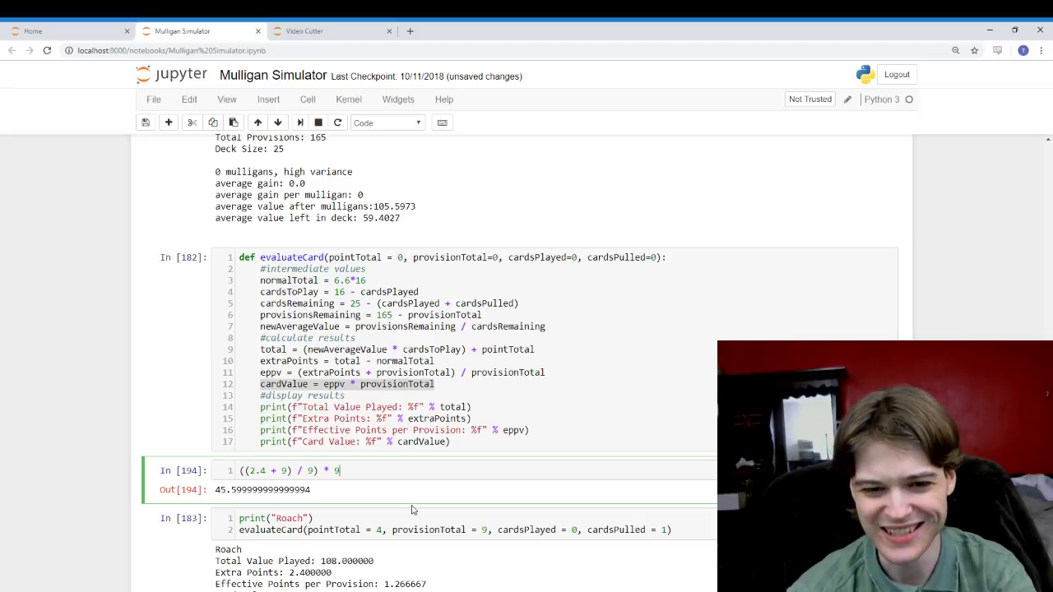
pyautogui.hotkey('shift', 'Return')
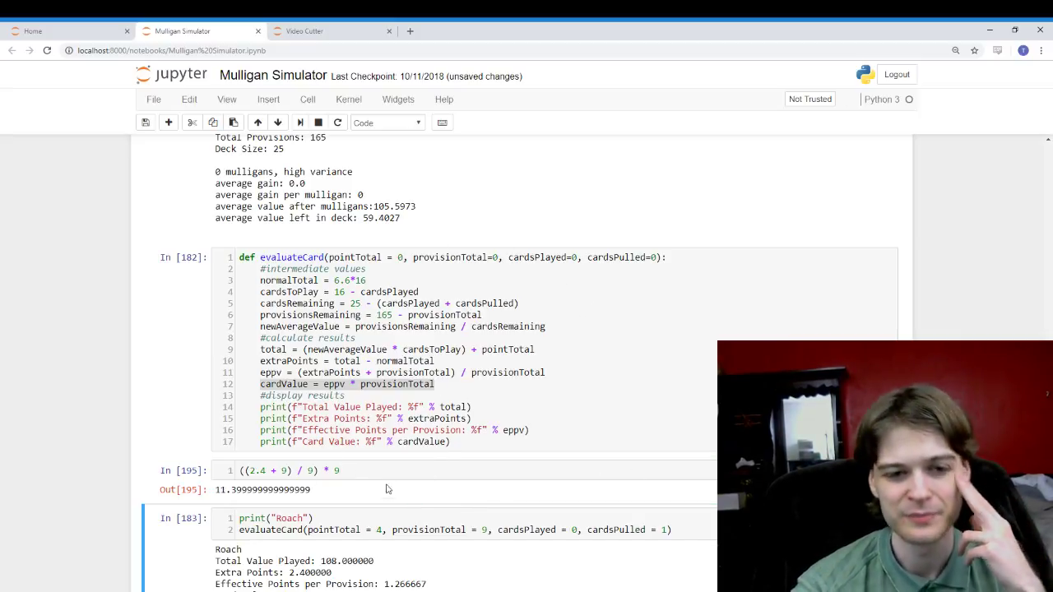
pyautogui.moveTo(216, 490); pyautogui.dragTo(311, 490)
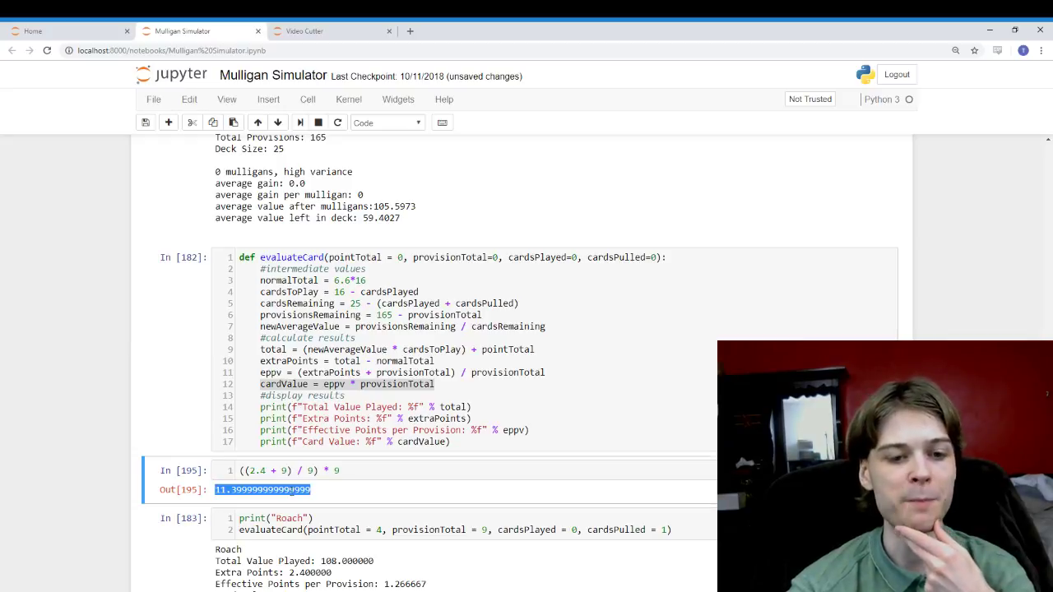
pyautogui.click(291, 490)
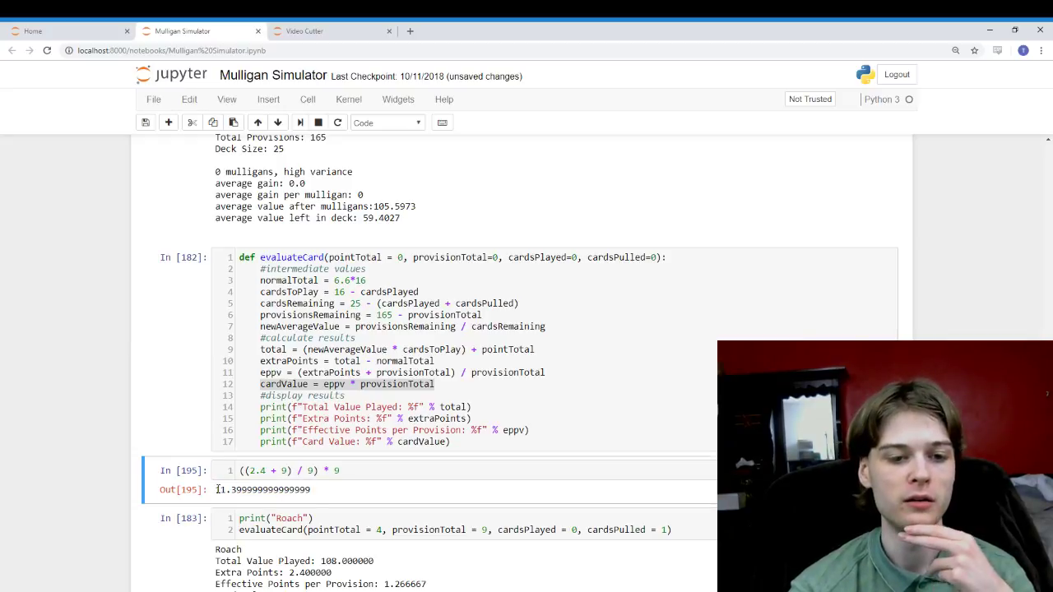
# Step: Rerun the evaluateCard definition, the scratch calculation and the Roach cell in order
pyautogui.scroll(-1, 366, 489)
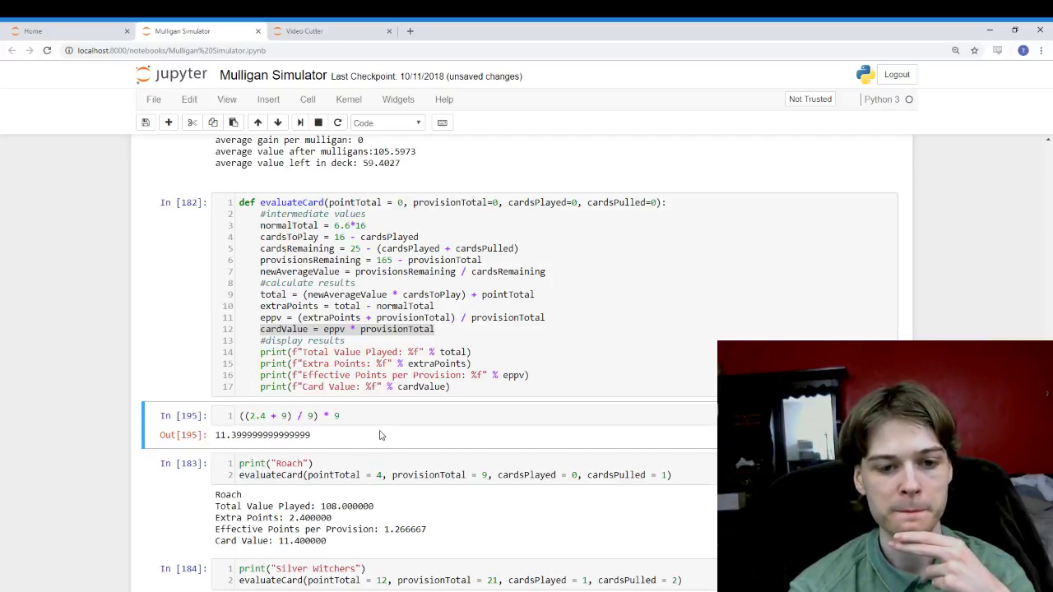
pyautogui.scroll(-1, 381, 435)
pyautogui.click(409, 312)
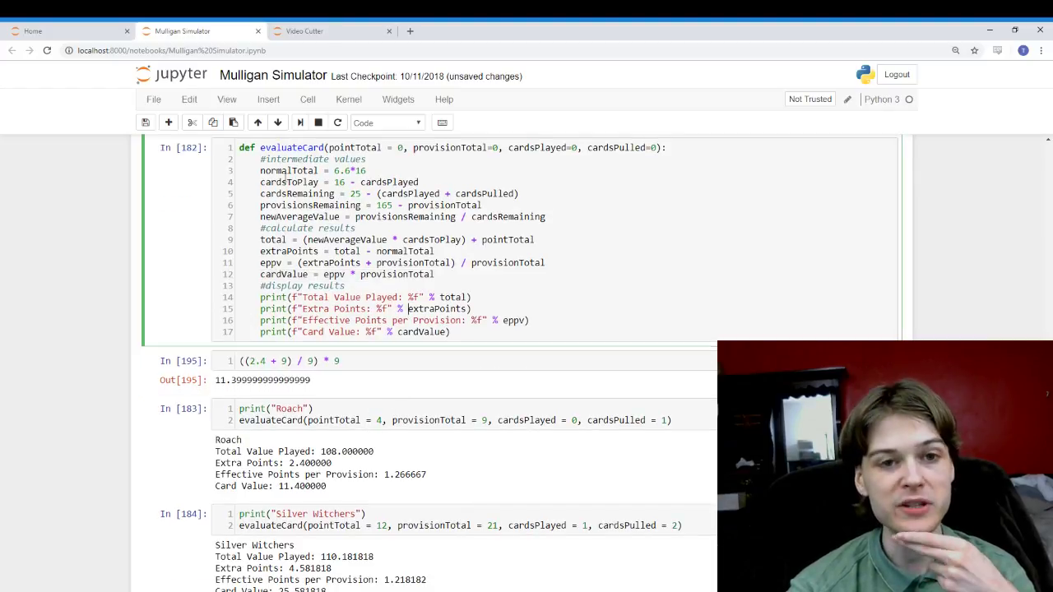
pyautogui.hotkey('shift', 'Return')
pyautogui.hotkey('shift', 'Return')
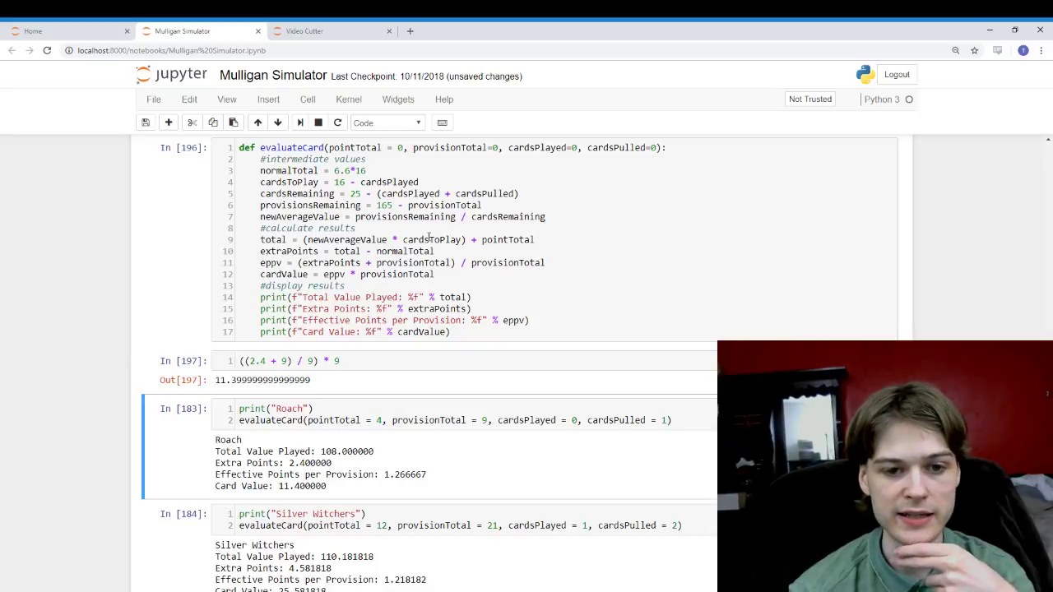
pyautogui.hotkey('shift', 'Return')
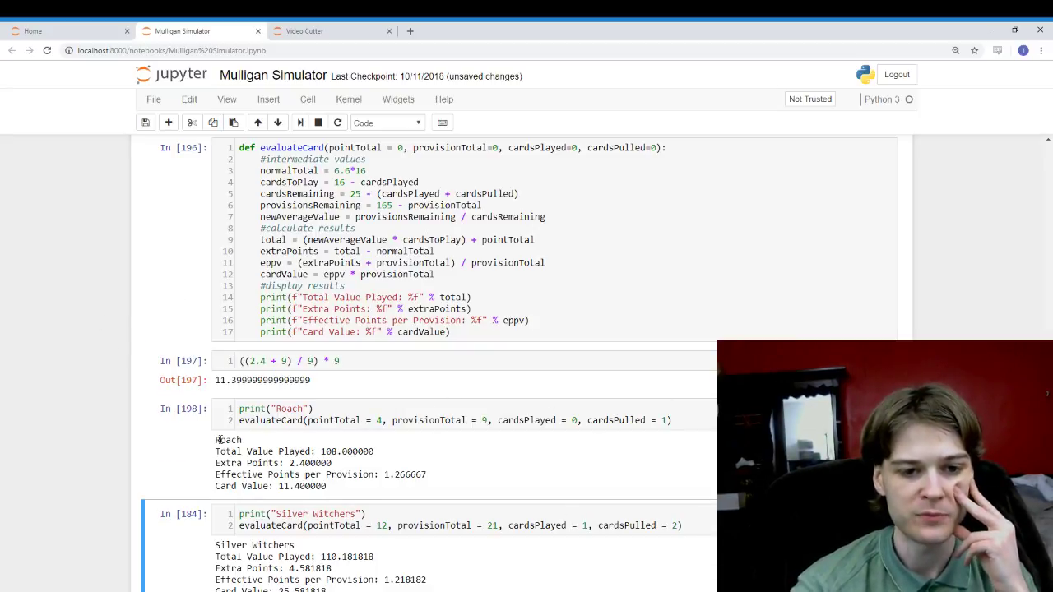
# Step: Go over the point, provision, played and pulled arguments of the Silver Witchers call and rerun its cell
pyautogui.scroll(-1, 219, 440)
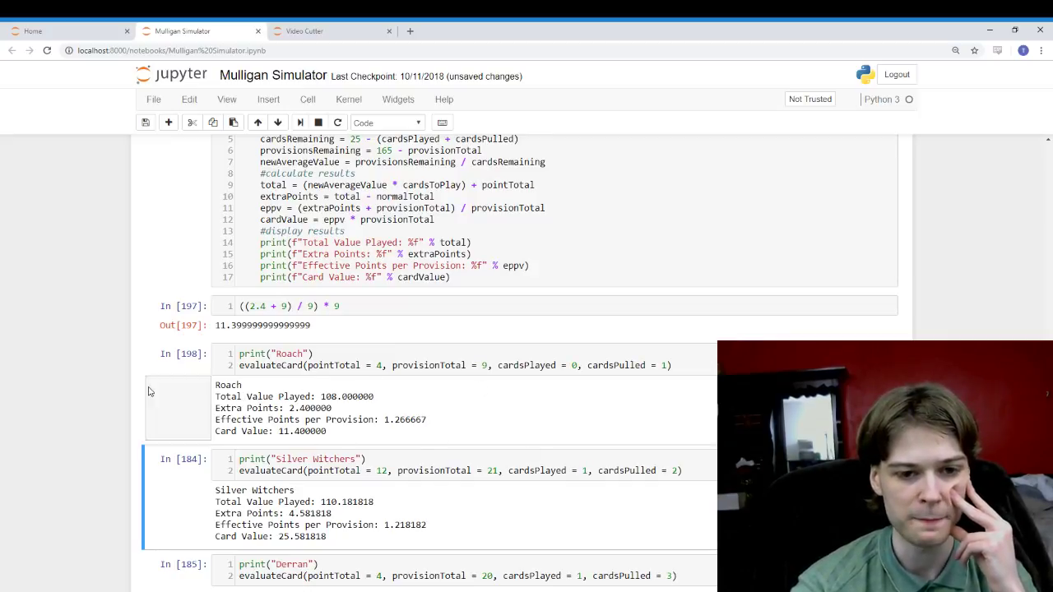
pyautogui.scroll(-1, 321, 423)
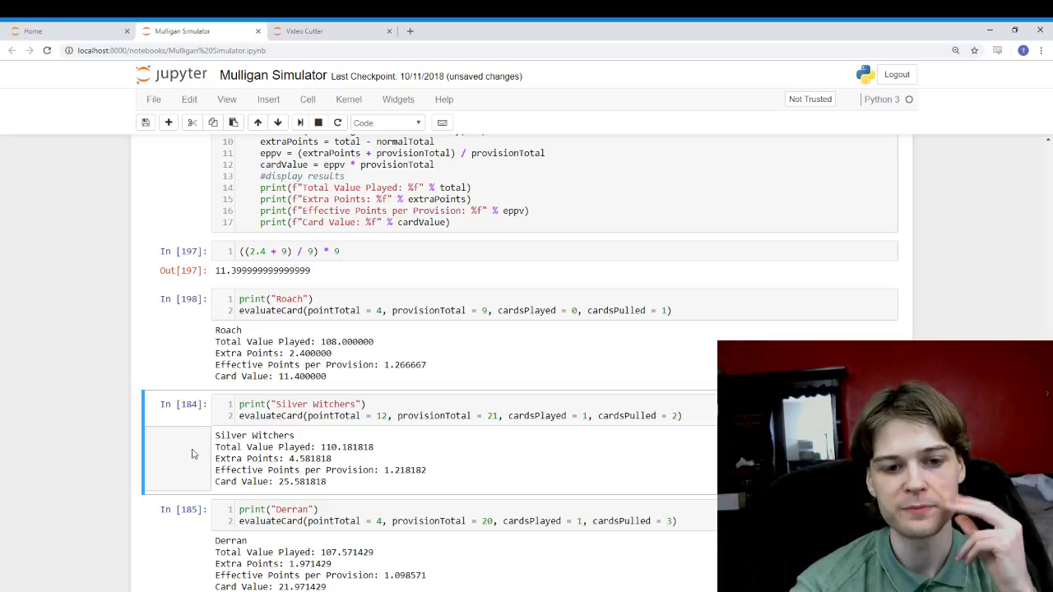
pyautogui.doubleClick(382, 415)
pyautogui.doubleClick(491, 416)
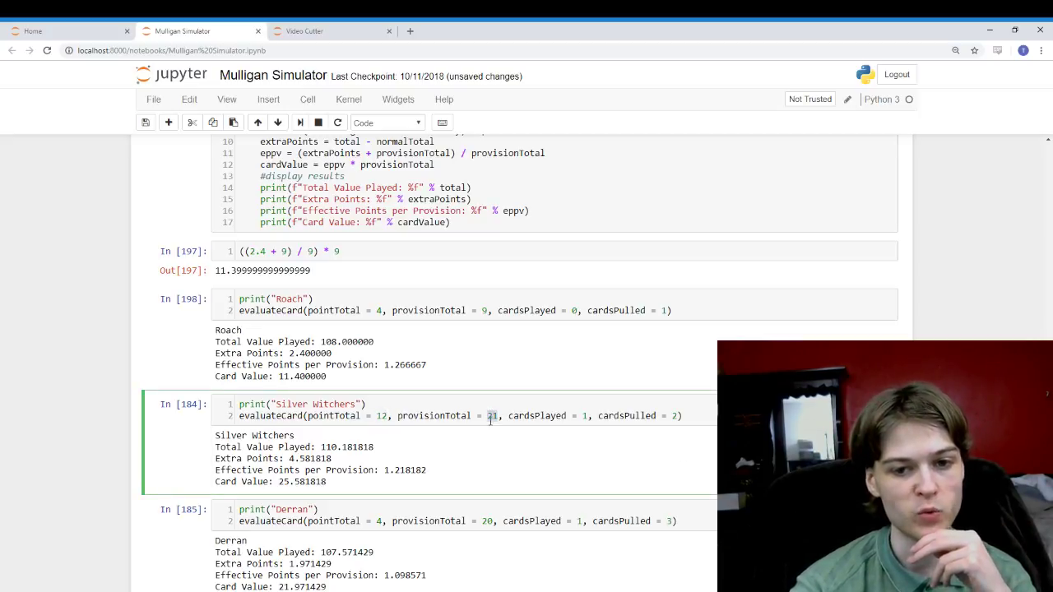
pyautogui.click(586, 415)
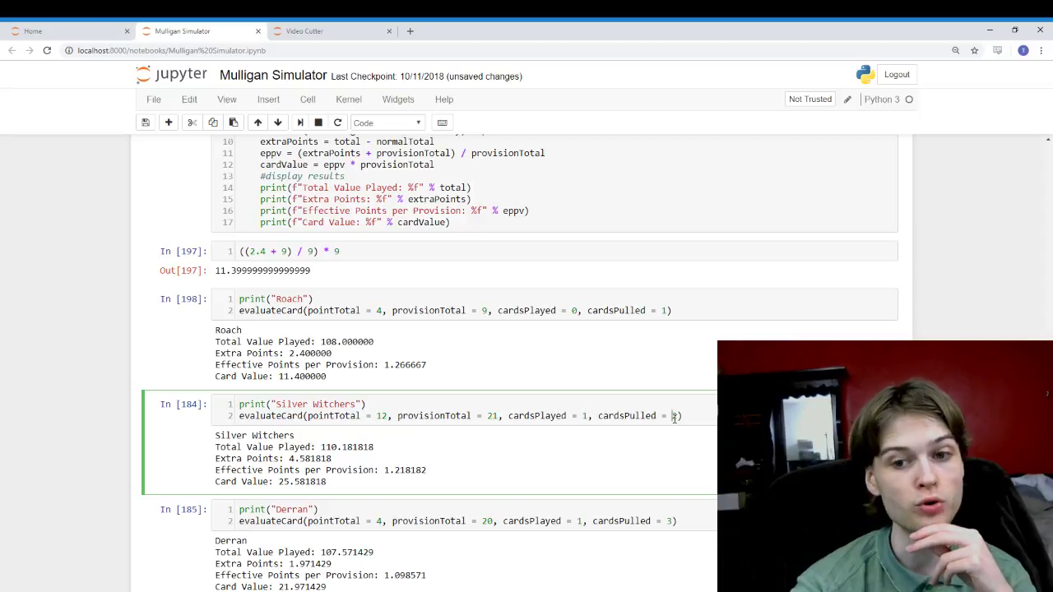
pyautogui.click(676, 416)
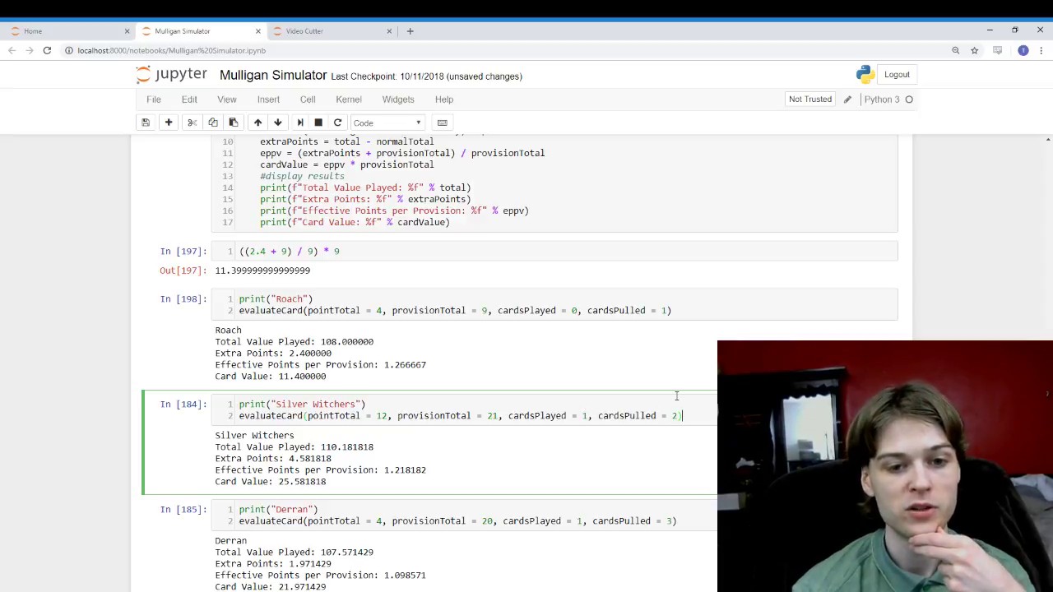
pyautogui.hotkey('shift', 'Return')
pyautogui.click(695, 417)
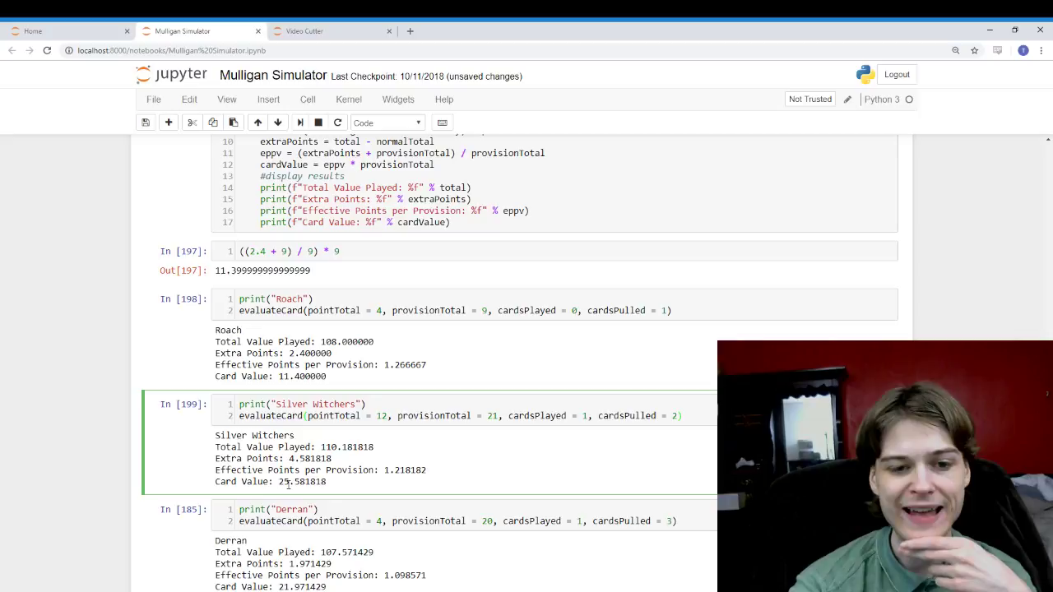
# Step: Examine the card value and effective points per provision in the Silver Witchers output
pyautogui.doubleClick(288, 484)
pyautogui.click(341, 487)
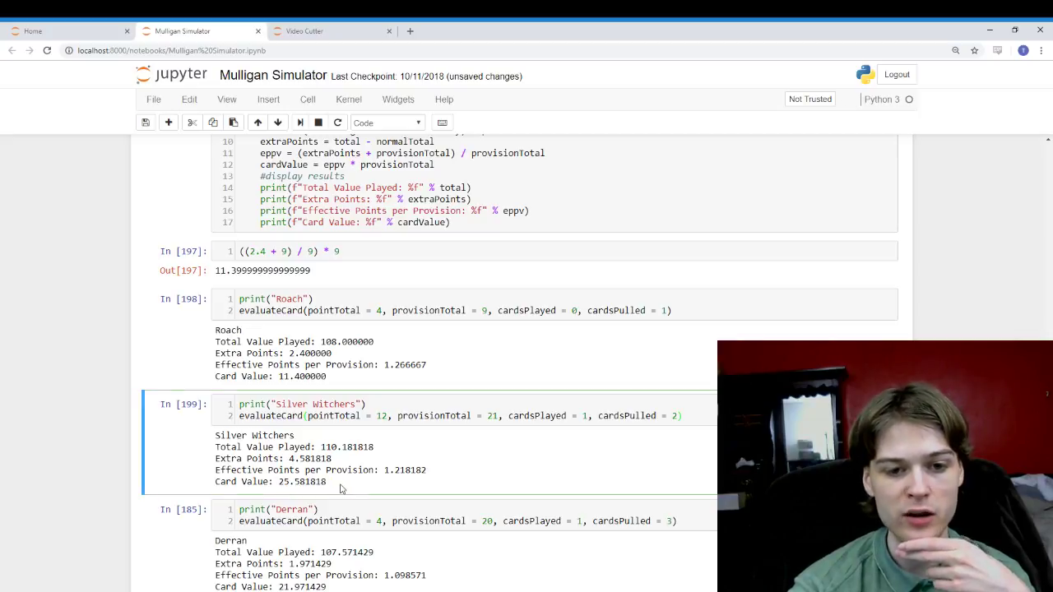
pyautogui.doubleClick(283, 484)
pyautogui.click(341, 487)
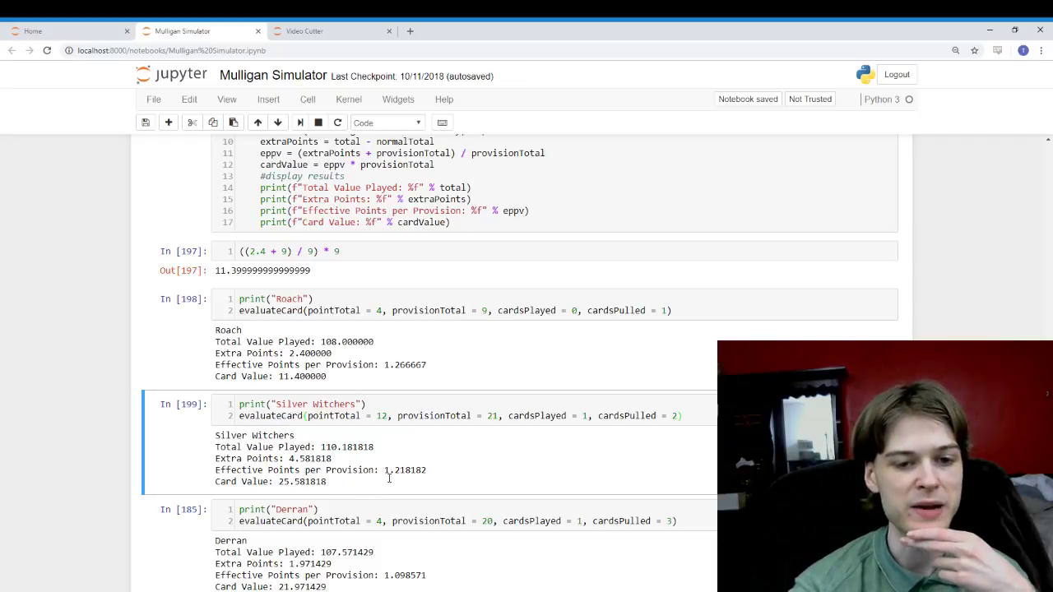
pyautogui.moveTo(385, 471); pyautogui.dragTo(407, 472)
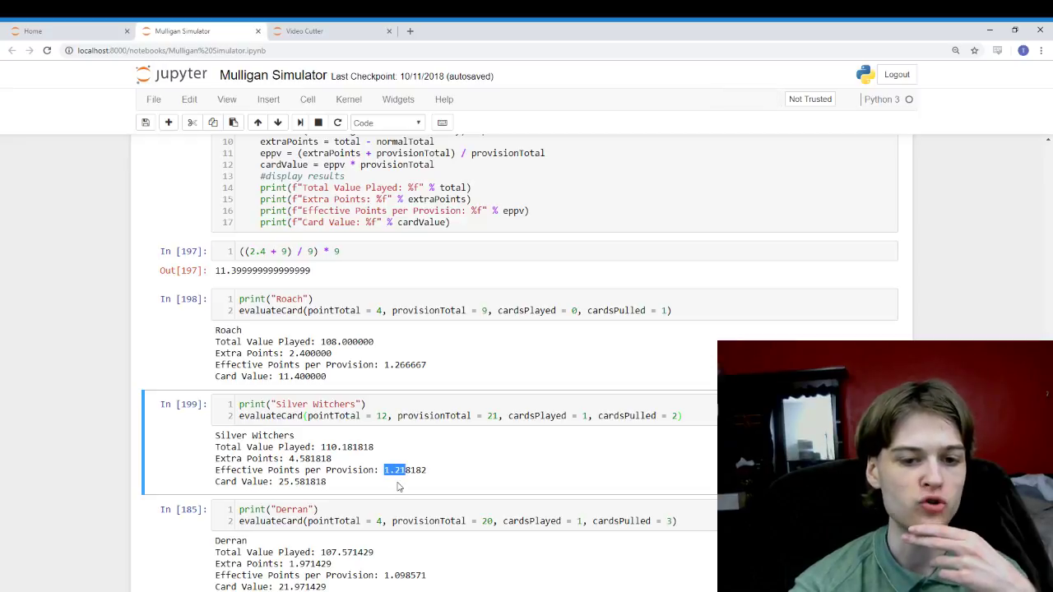
pyautogui.click(393, 486)
# Step: Examine the Derran call's arguments and resulting card value, and continue down past The Last Wish evaluation
pyautogui.scroll(-1, 390, 484)
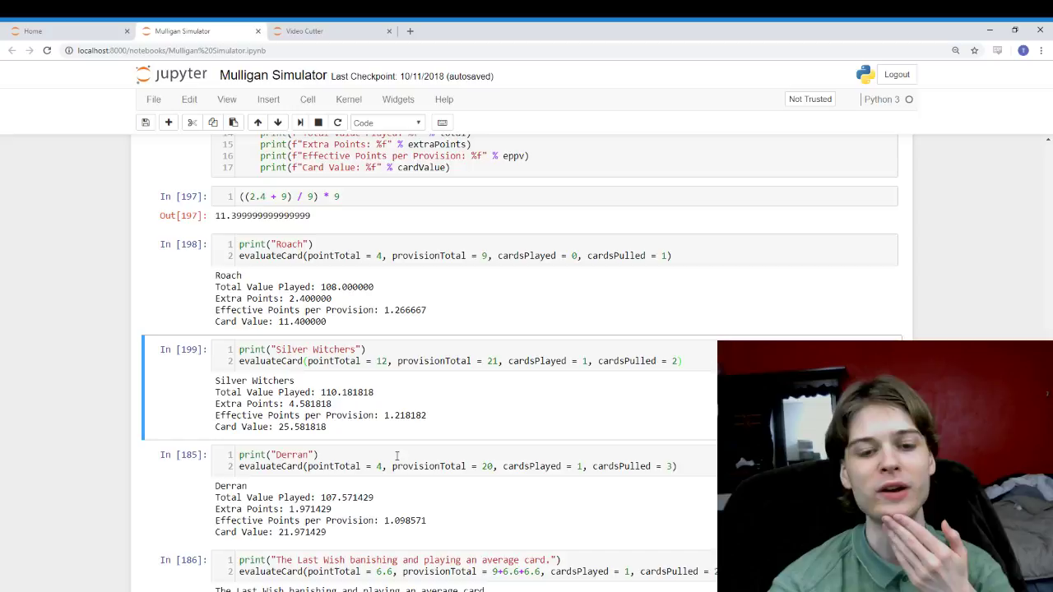
pyautogui.click(379, 466)
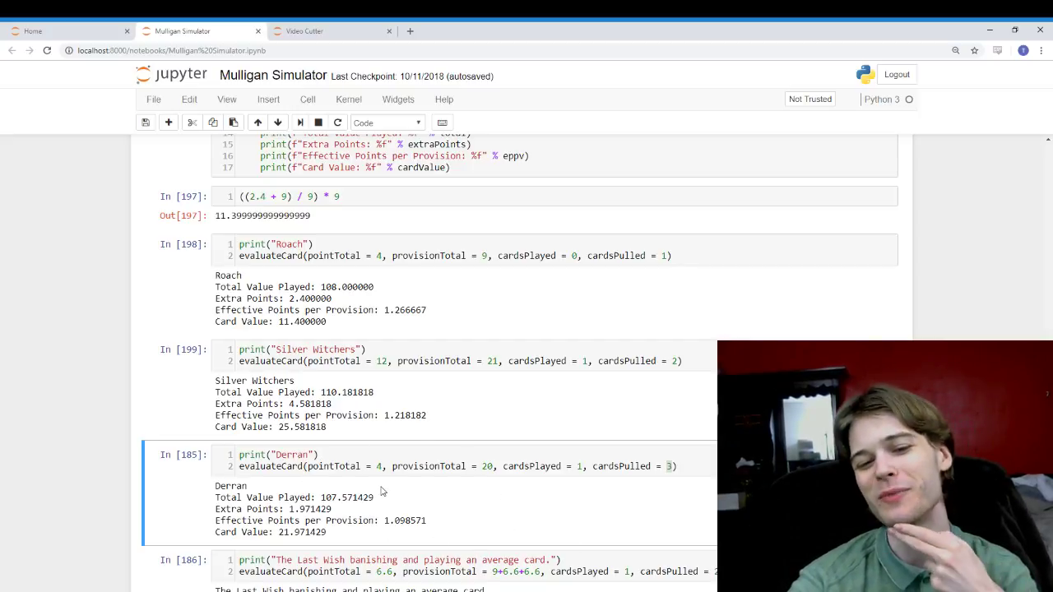
pyautogui.scroll(-1, 409, 499)
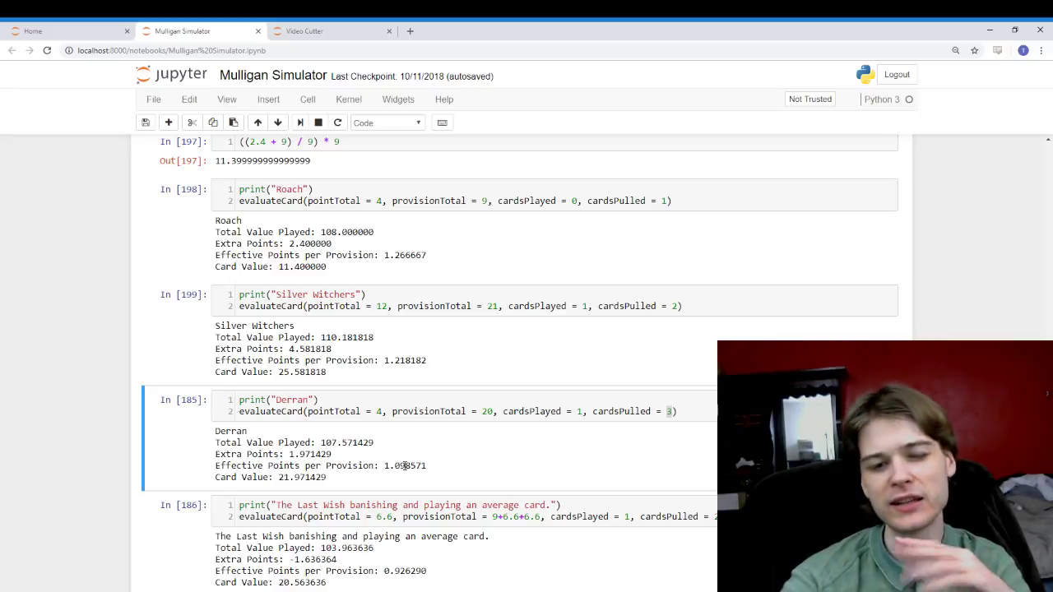
pyautogui.moveTo(279, 478); pyautogui.dragTo(291, 478)
pyautogui.click(340, 485)
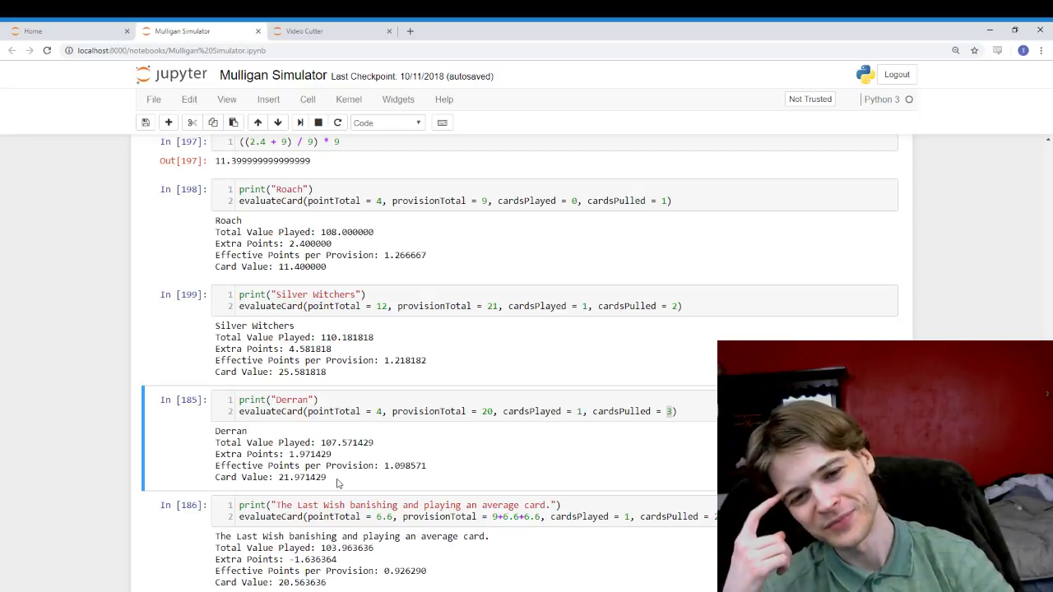
pyautogui.scroll(-1, 410, 405)
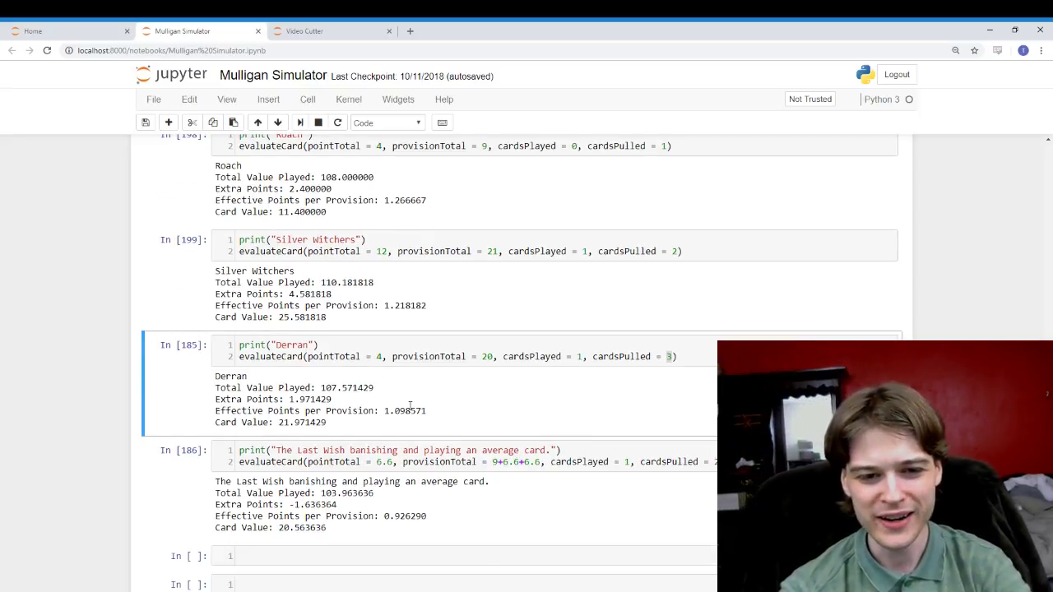
pyautogui.scroll(-2, 382, 372)
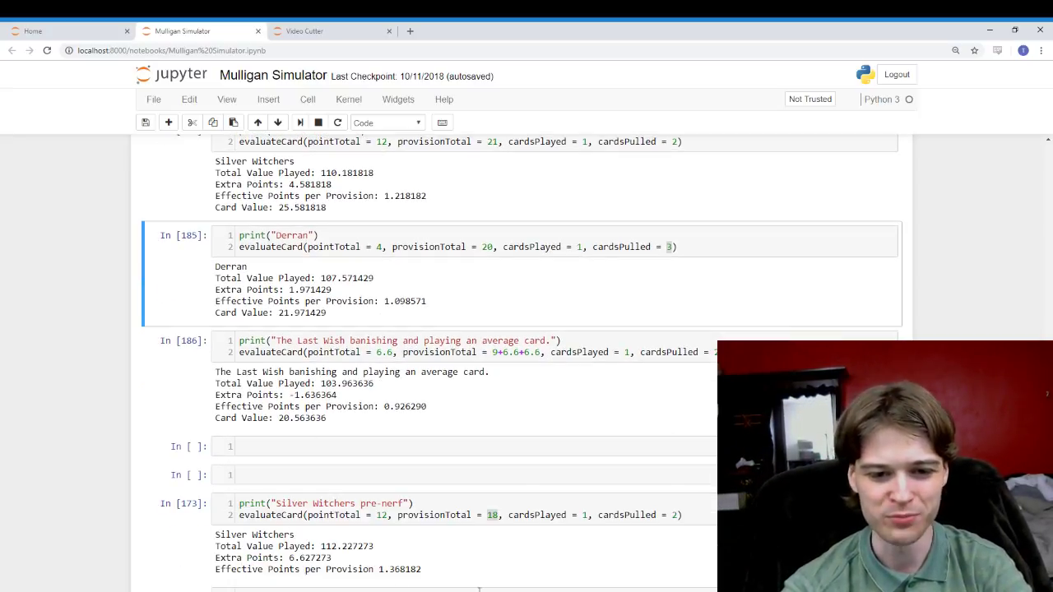